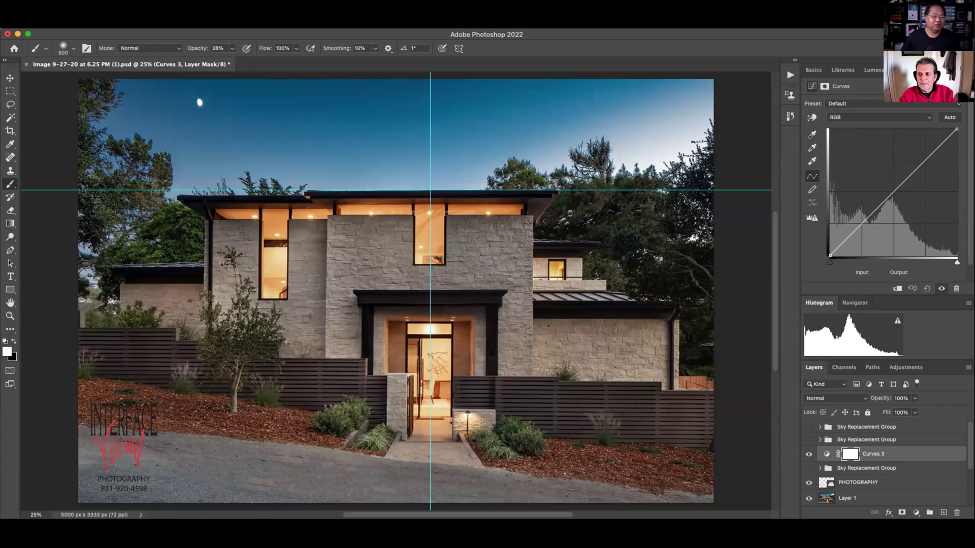
Step: Set the curves auto correction to Find Dark & Light Colors with Snap Neutral Midtones, saving these options as defaults
{"action": "left_click", "coordinate": [968, 69]}
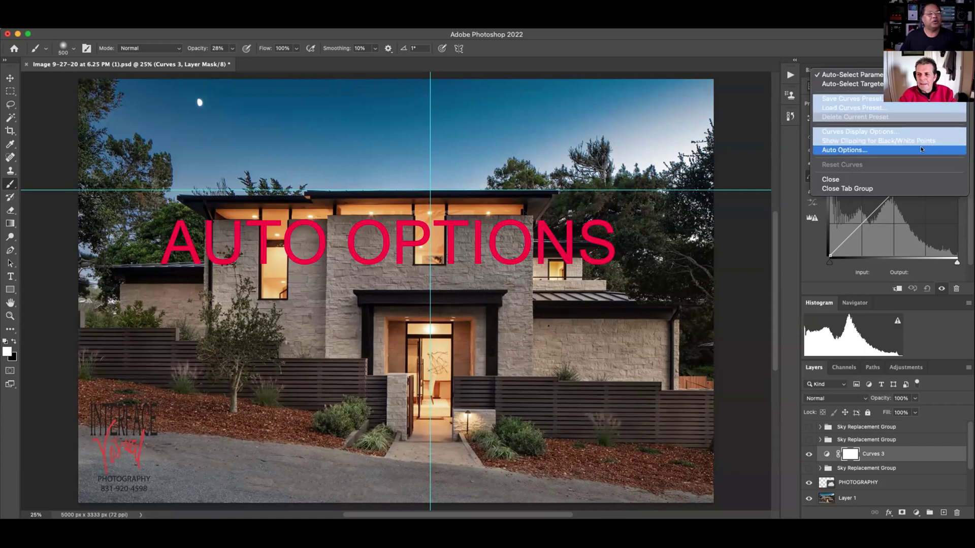
{"action": "left_click", "coordinate": [922, 149]}
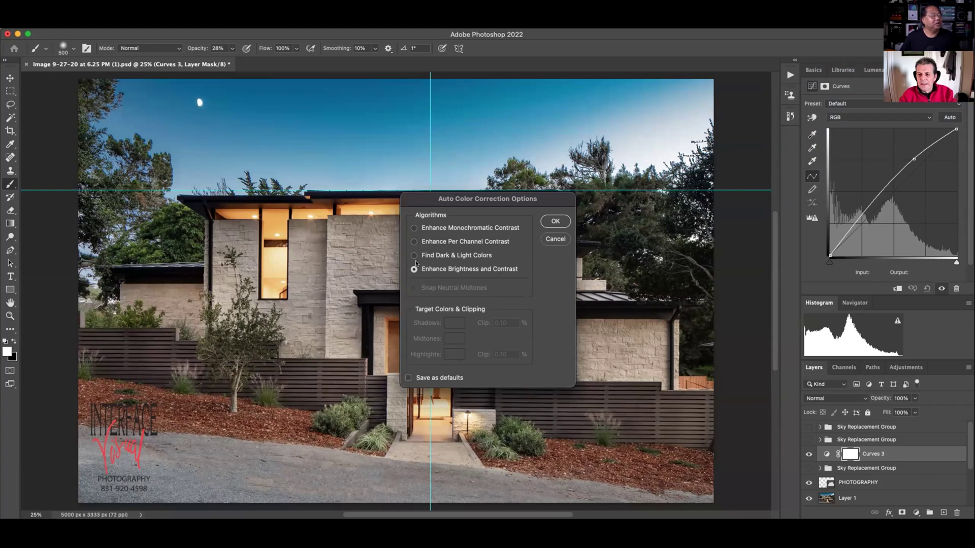
{"action": "left_click", "coordinate": [411, 259]}
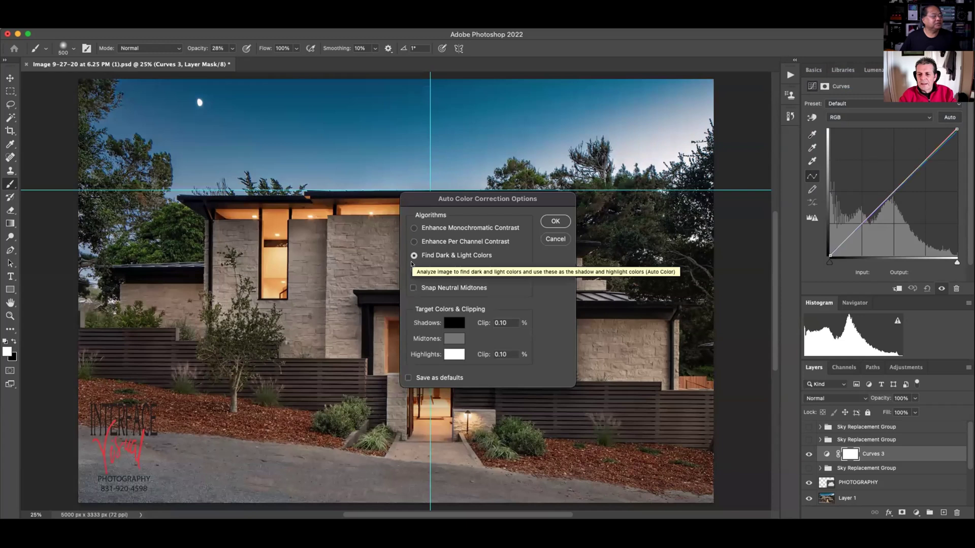
{"action": "left_click", "coordinate": [411, 288]}
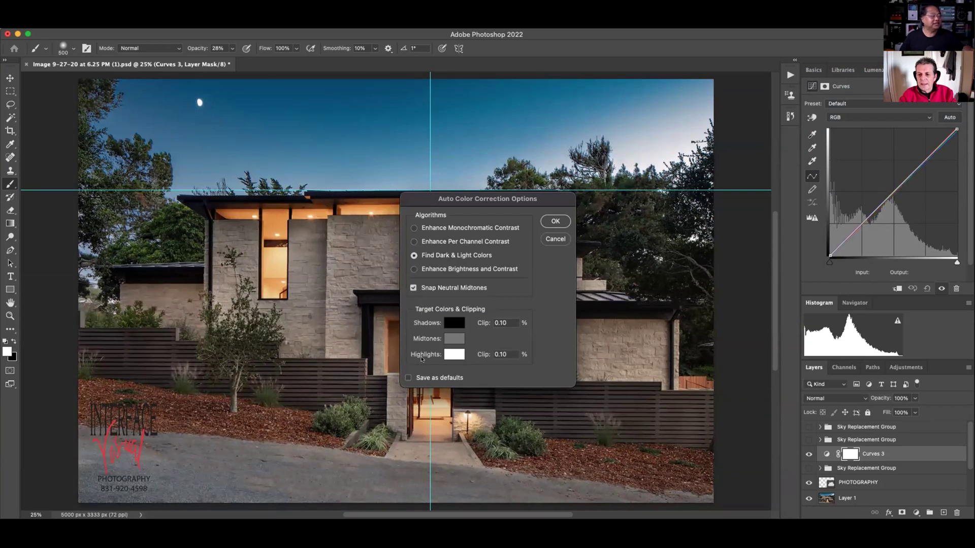
{"action": "left_click", "coordinate": [409, 379]}
{"action": "left_click", "coordinate": [555, 221]}
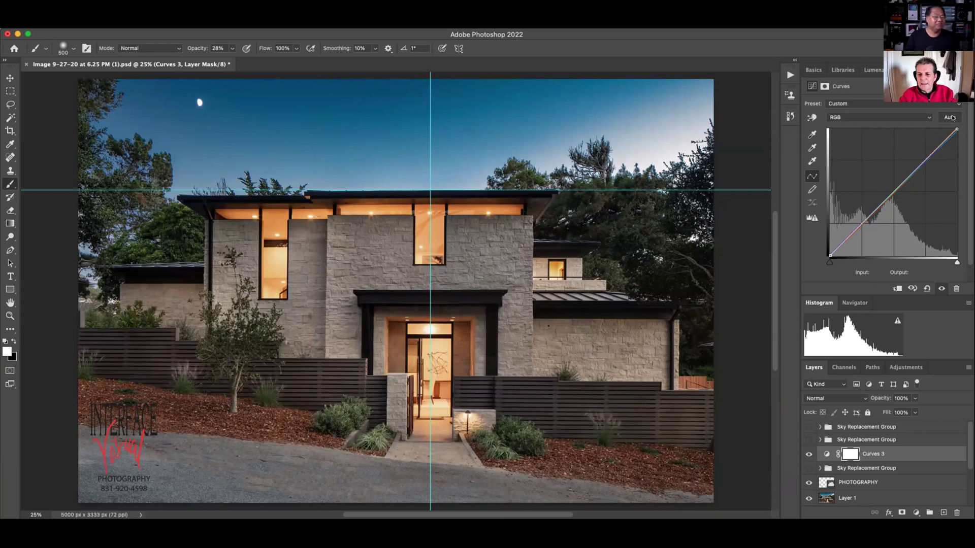
Step: Compare the house photo with and without the Curves 3 adjustment
{"action": "scroll", "coordinate": [966, 127], "scroll_direction": "down", "scroll_amount": 3}
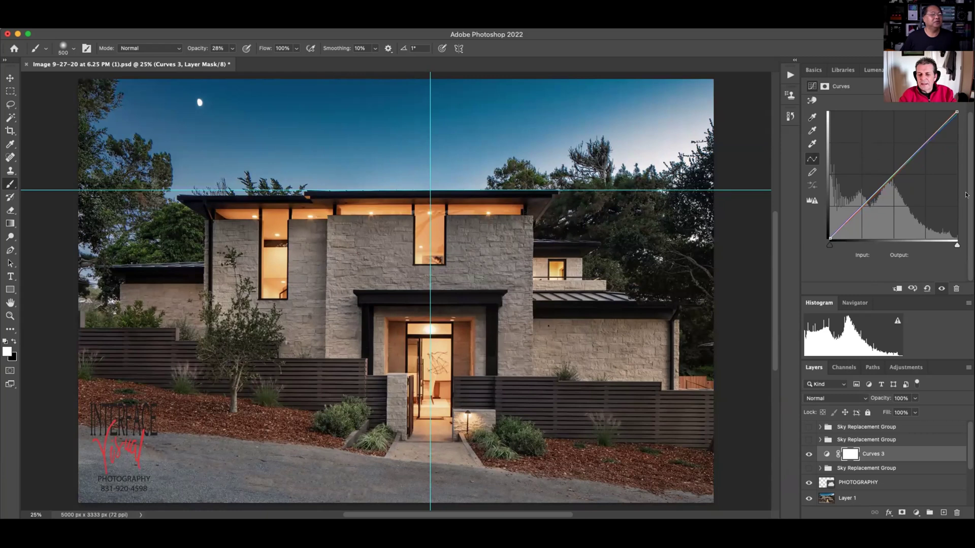
{"action": "scroll", "coordinate": [966, 195], "scroll_direction": "up", "scroll_amount": 3}
{"action": "left_click", "coordinate": [809, 454]}
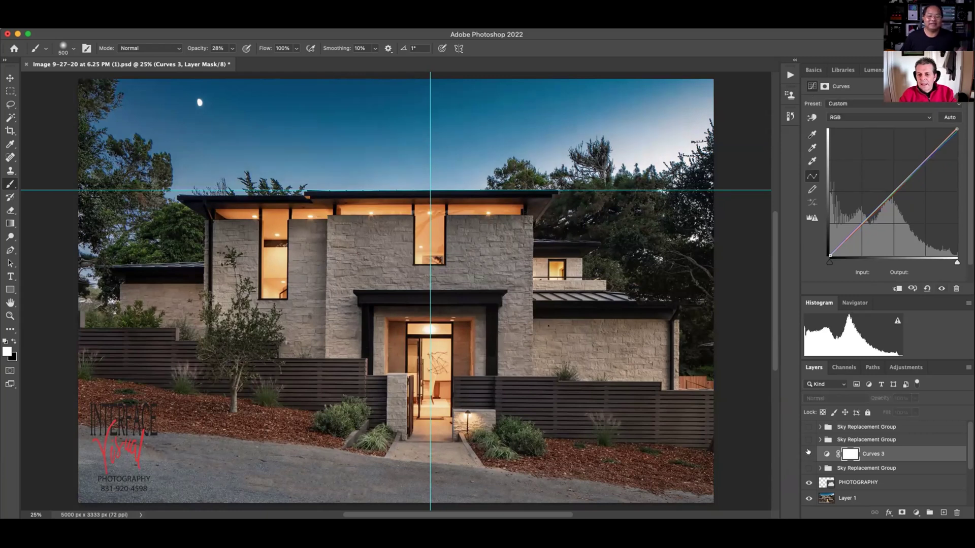
{"action": "left_click", "coordinate": [808, 452]}
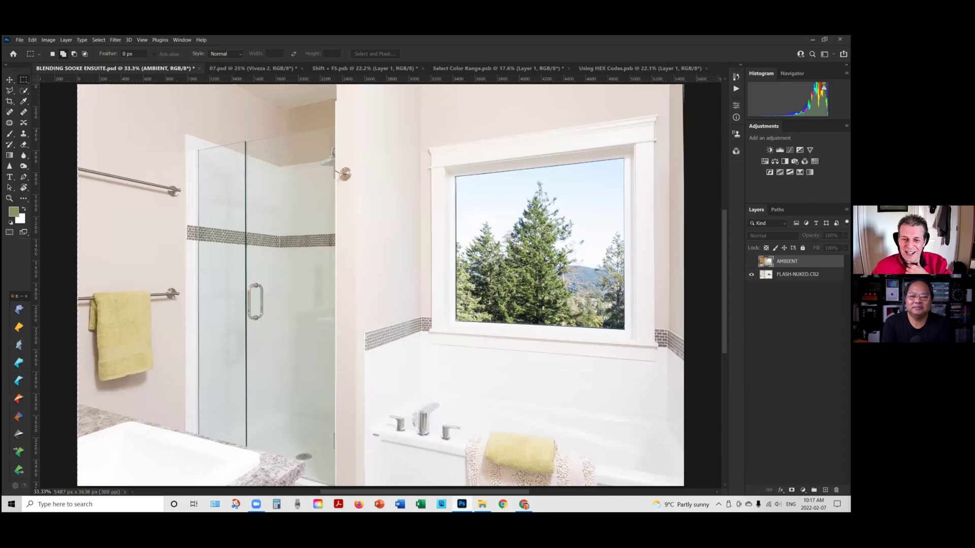
Step: Show the AMBIENT layer at 62% opacity over the flash layer and add a white layer mask to it
{"action": "key", "text": "ctrl+comma"}
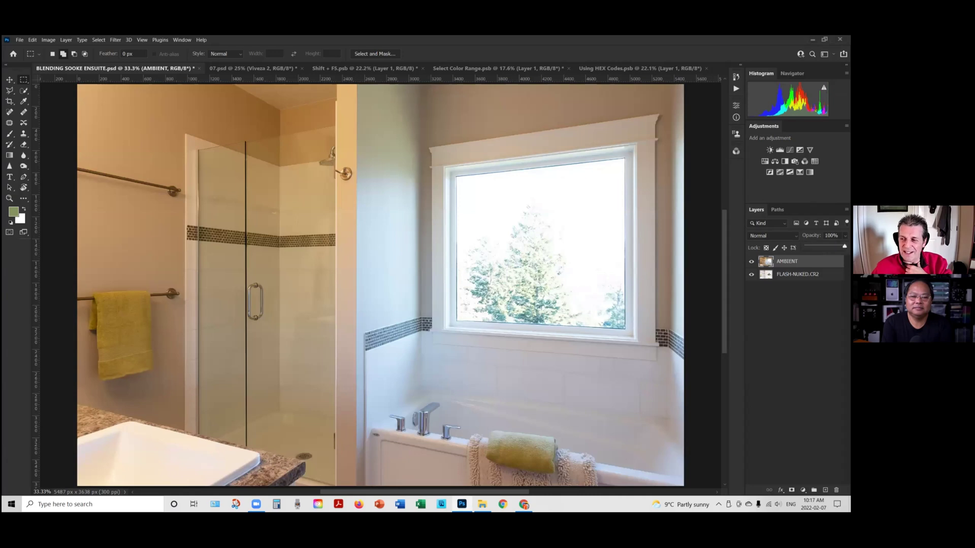
{"action": "left_click_drag", "start_coordinate": [845, 245], "coordinate": [830, 246]}
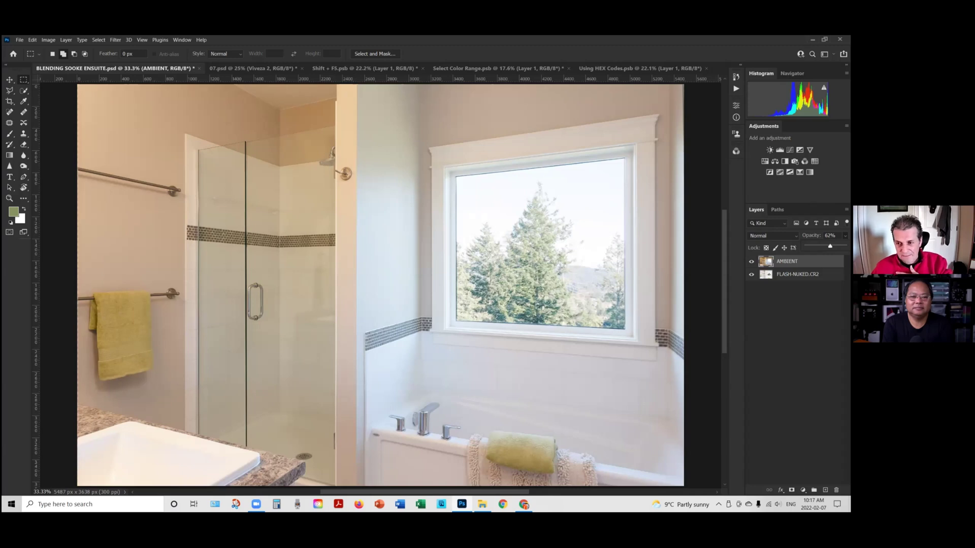
{"action": "key", "text": "Return"}
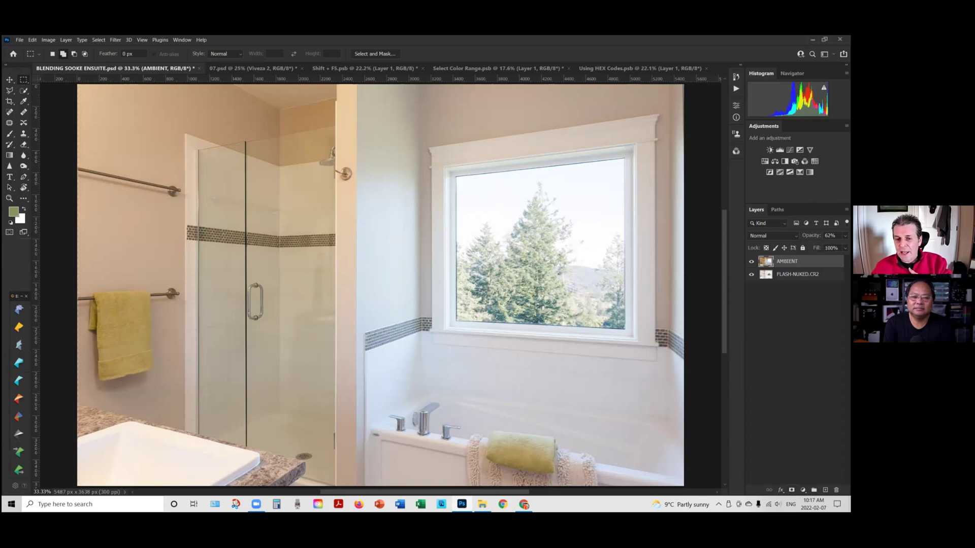
{"action": "left_click", "coordinate": [792, 490]}
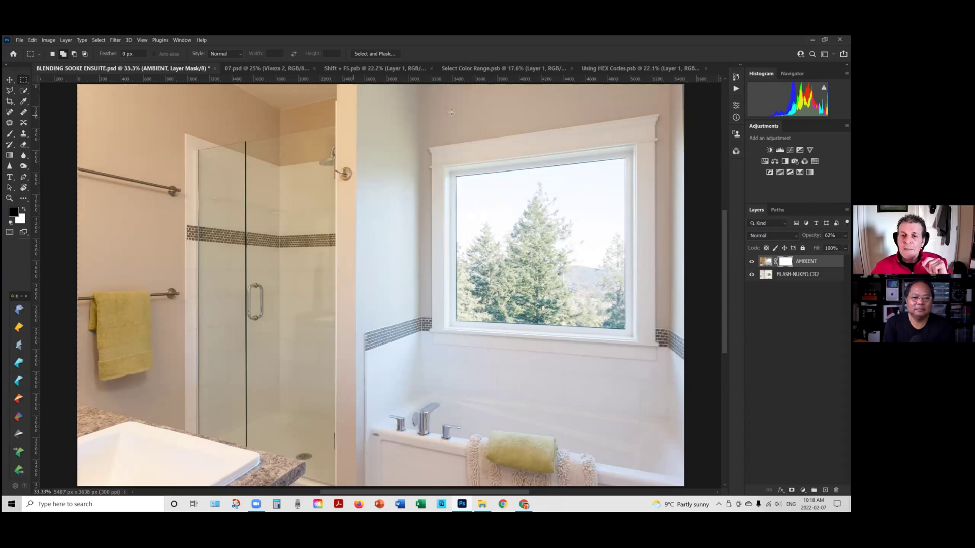
Step: In the 07.psd document, lower the Viveza 2 layer's opacity to 0% and raise it back slightly
{"action": "left_click", "coordinate": [273, 67]}
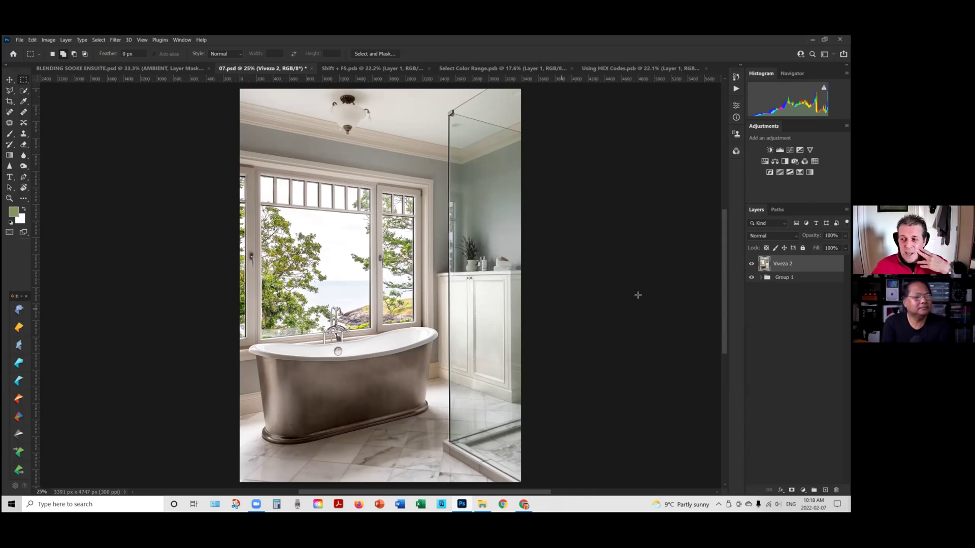
{"action": "left_click", "coordinate": [845, 248]}
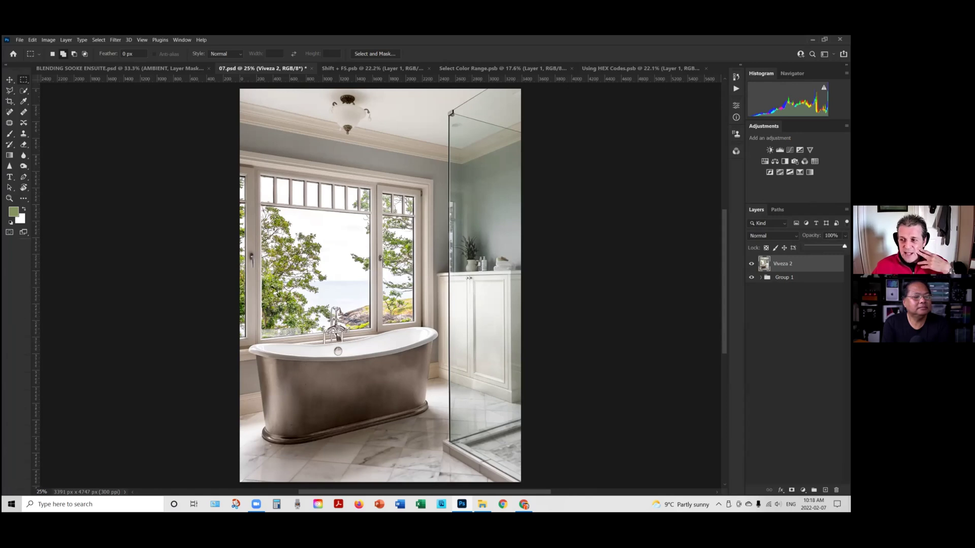
{"action": "left_click_drag", "start_coordinate": [845, 247], "coordinate": [806, 246]}
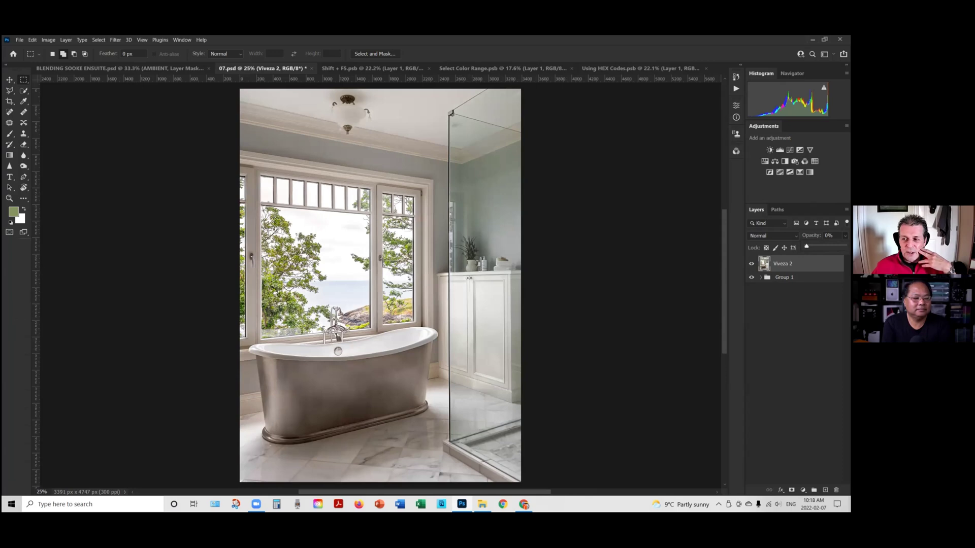
{"action": "left_click_drag", "start_coordinate": [808, 246], "coordinate": [815, 246]}
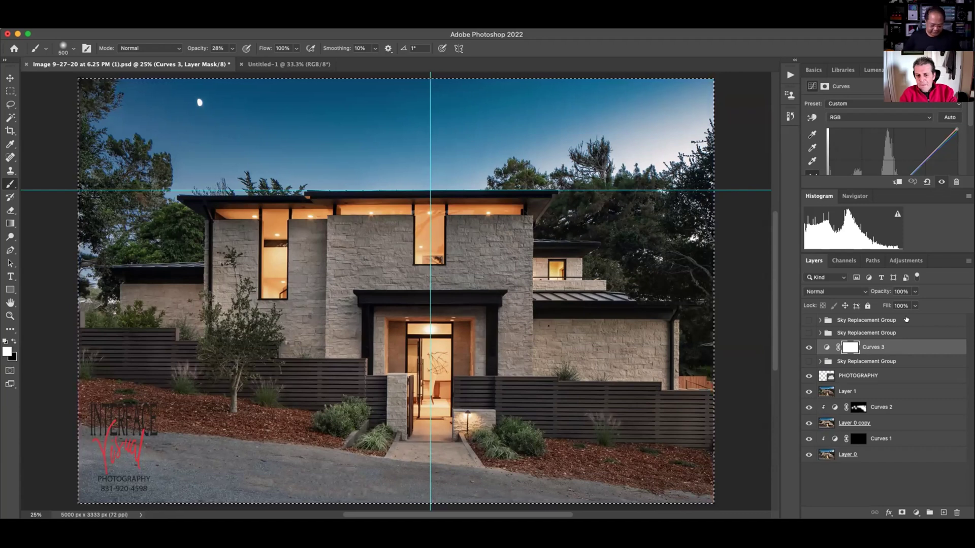
Step: Try Merge Visible and undo it, and stamp all visible layers onto a new layer above Curves 3 instead
{"action": "key", "text": "super+shift+e"}
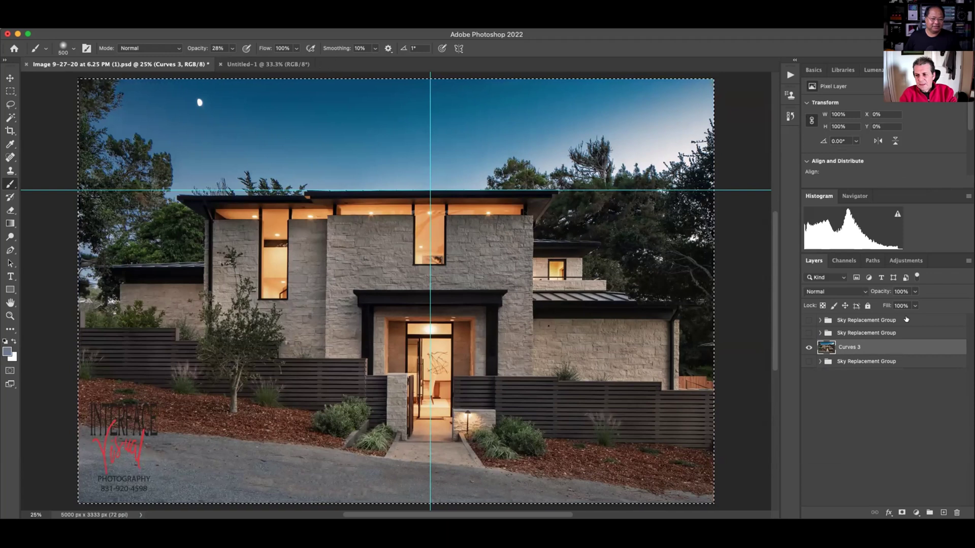
{"action": "key", "text": "super+z"}
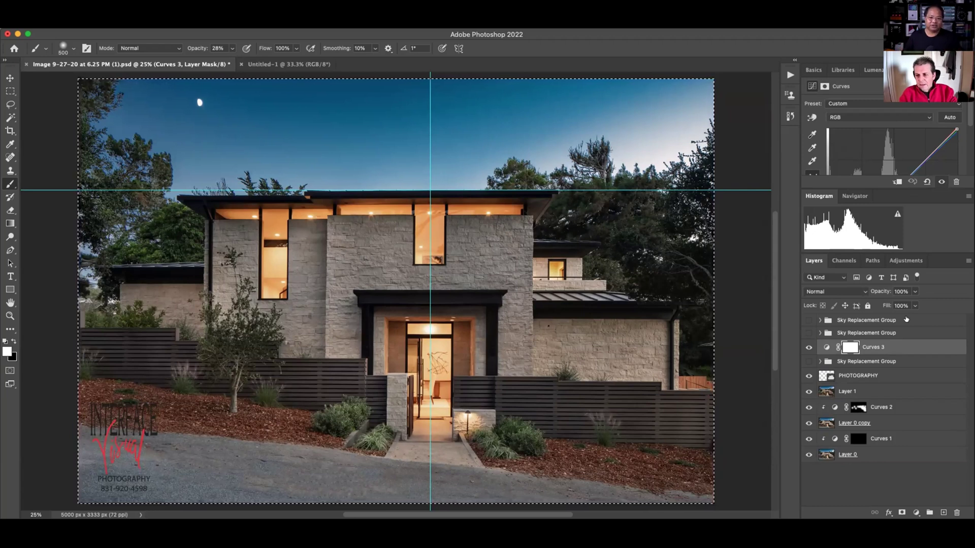
{"action": "key", "text": "super+alt+shift+e"}
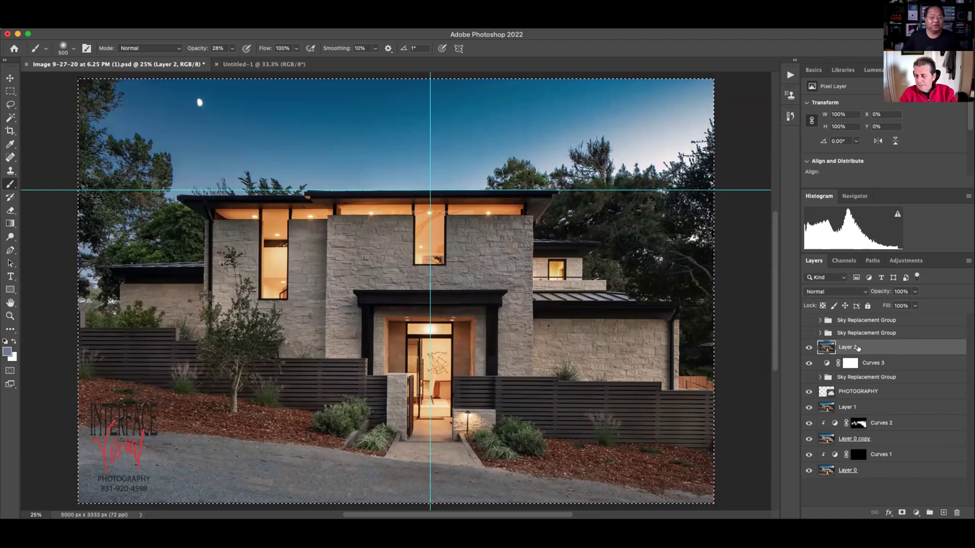
Step: Preview both upper sky replacements, keep only the blue sky group visible, and stamp the visible layers onto a new layer above it
{"action": "left_click", "coordinate": [810, 332]}
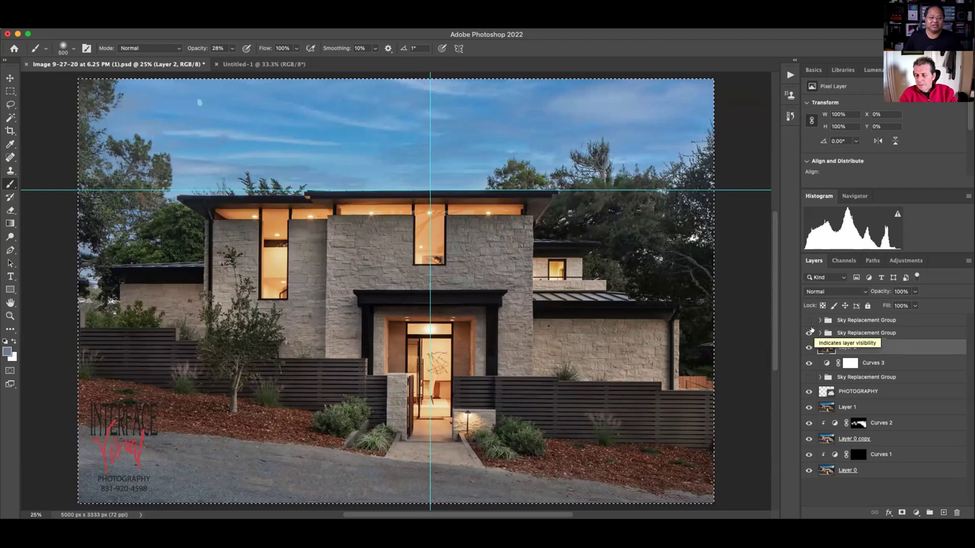
{"action": "left_click", "coordinate": [808, 320]}
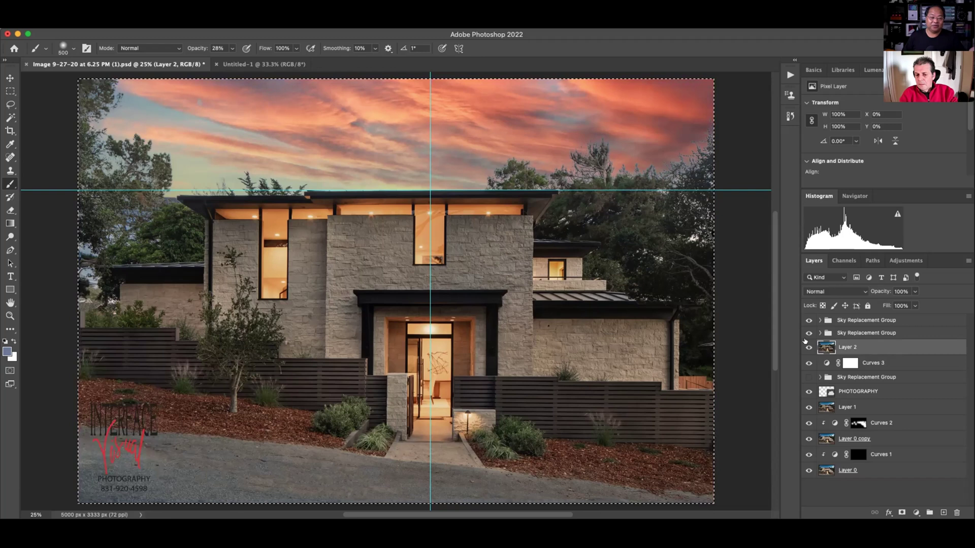
{"action": "left_click", "coordinate": [809, 321]}
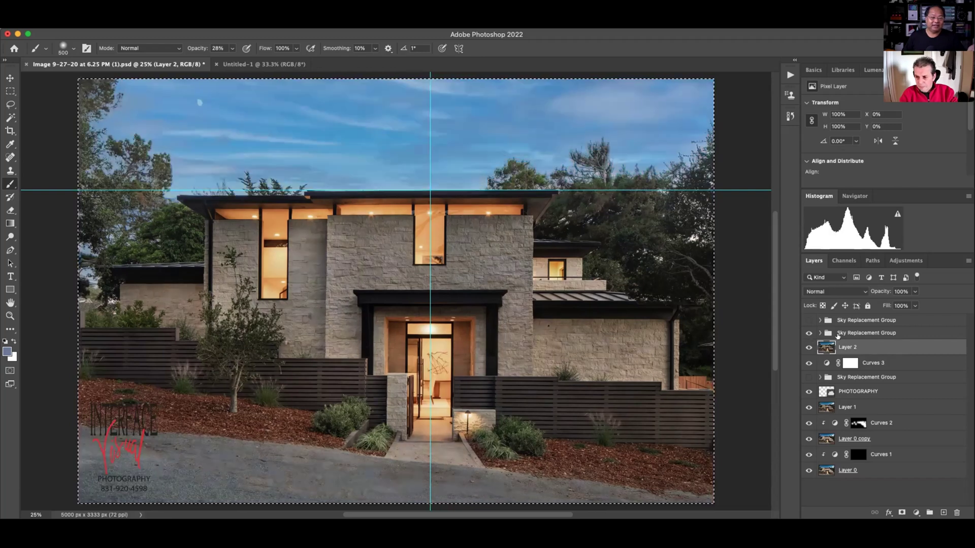
{"action": "left_click", "coordinate": [841, 334]}
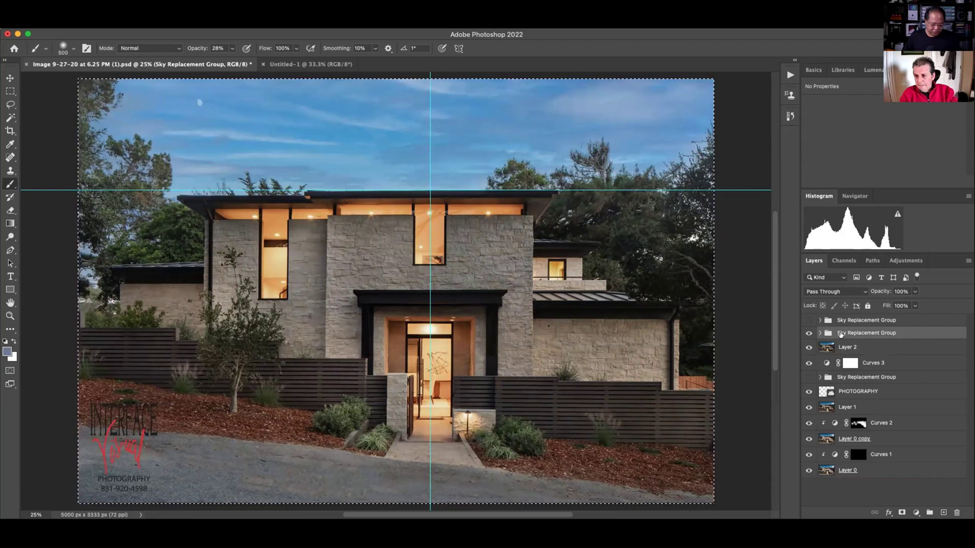
{"action": "key", "text": "super+alt+shift+e"}
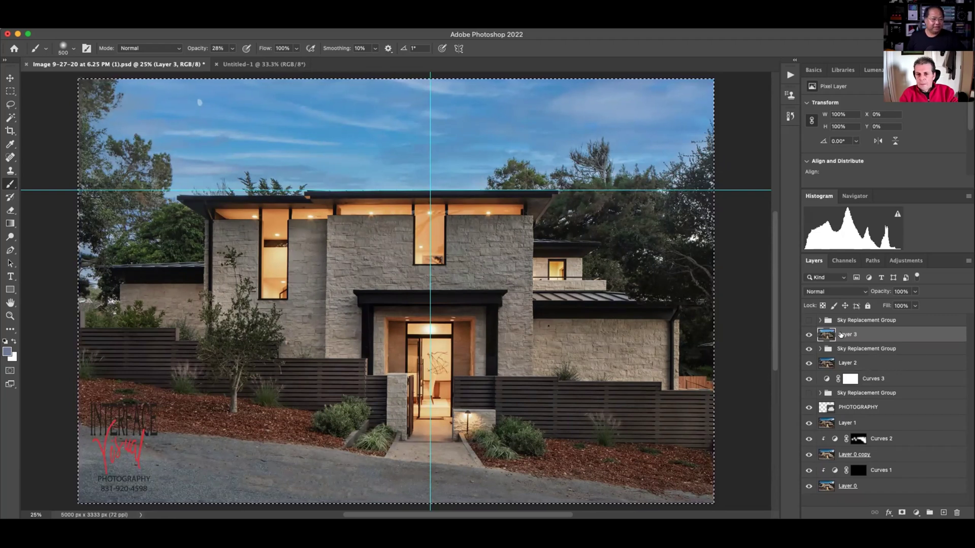
Step: Paste the copied house photo into a new 5000 x 3333 px document and close that document without saving
{"action": "key", "text": "super+n"}
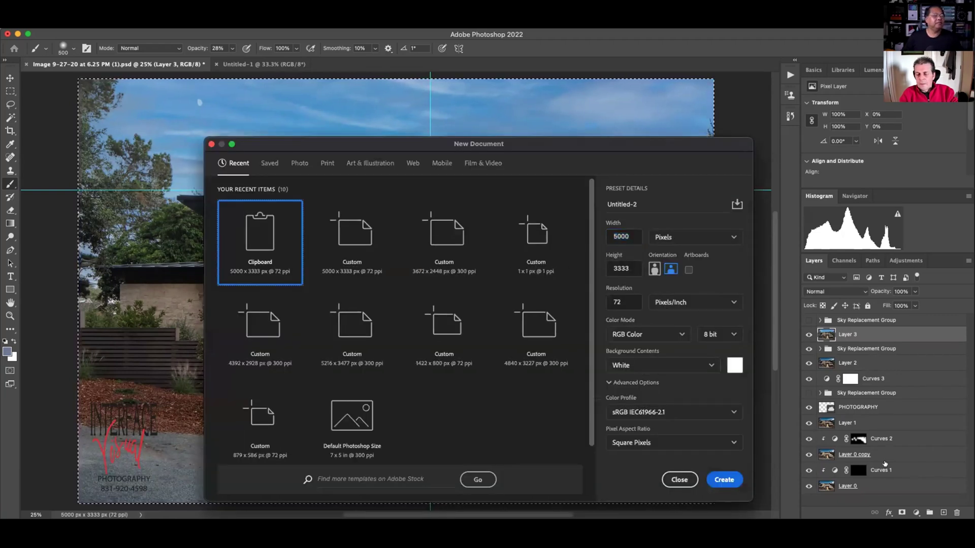
{"action": "left_click", "coordinate": [724, 480]}
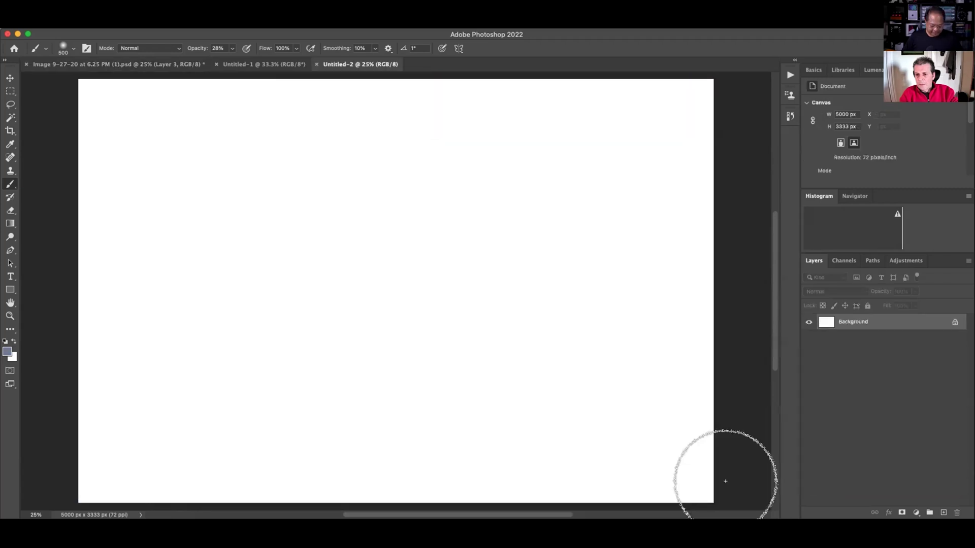
{"action": "key", "text": "super+v"}
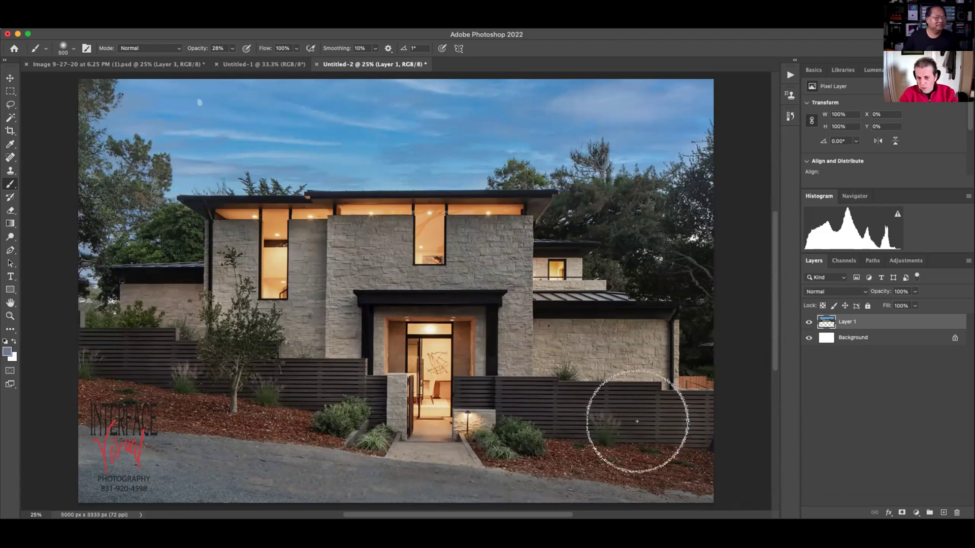
{"action": "left_click", "coordinate": [314, 64]}
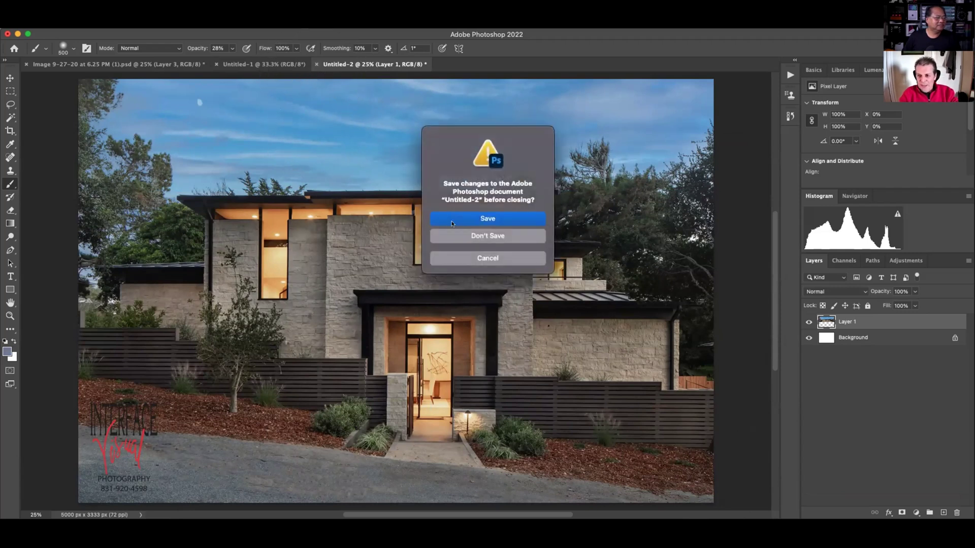
{"action": "left_click", "coordinate": [473, 236]}
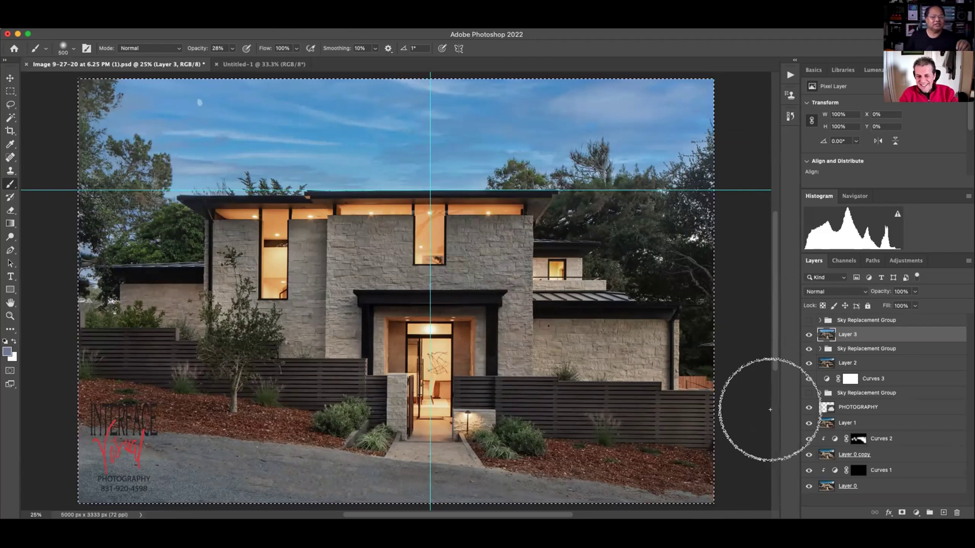
{"action": "left_click", "coordinate": [845, 362]}
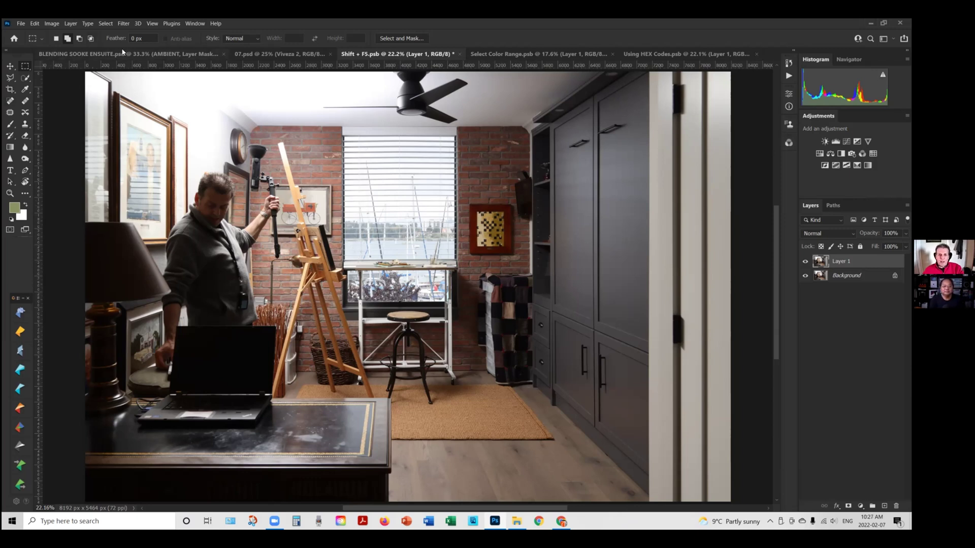
Step: Outline the framed picture on the brick wall with the Polygonal Lasso and replace it with a Content-Aware fill at 100% opacity
{"action": "left_click", "coordinate": [11, 78]}
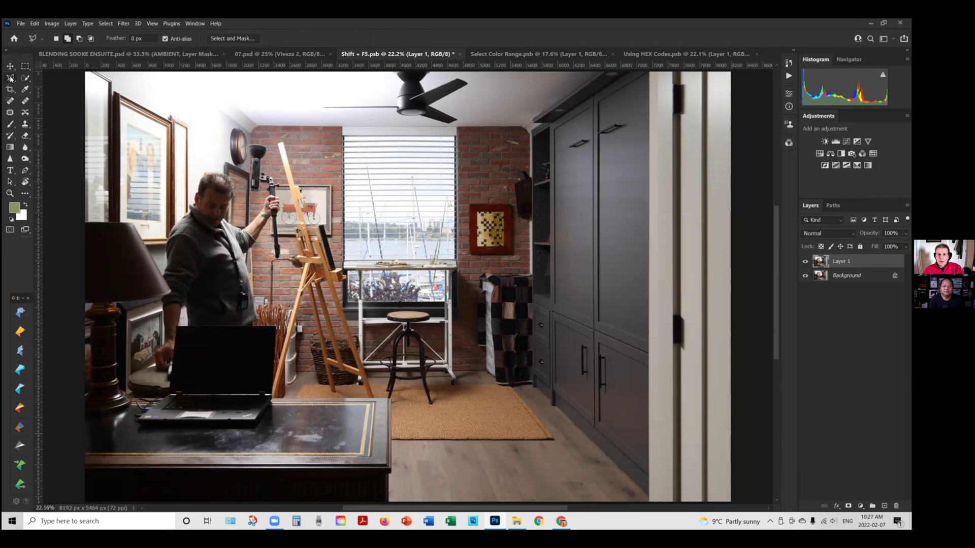
{"action": "mouse_move", "coordinate": [464, 198]}
{"action": "left_mouse_down"}
{"action": "mouse_move", "coordinate": [464, 262]}
{"action": "mouse_move", "coordinate": [525, 264]}
{"action": "mouse_move", "coordinate": [515, 198]}
{"action": "mouse_move", "coordinate": [465, 198]}
{"action": "left_mouse_up"}
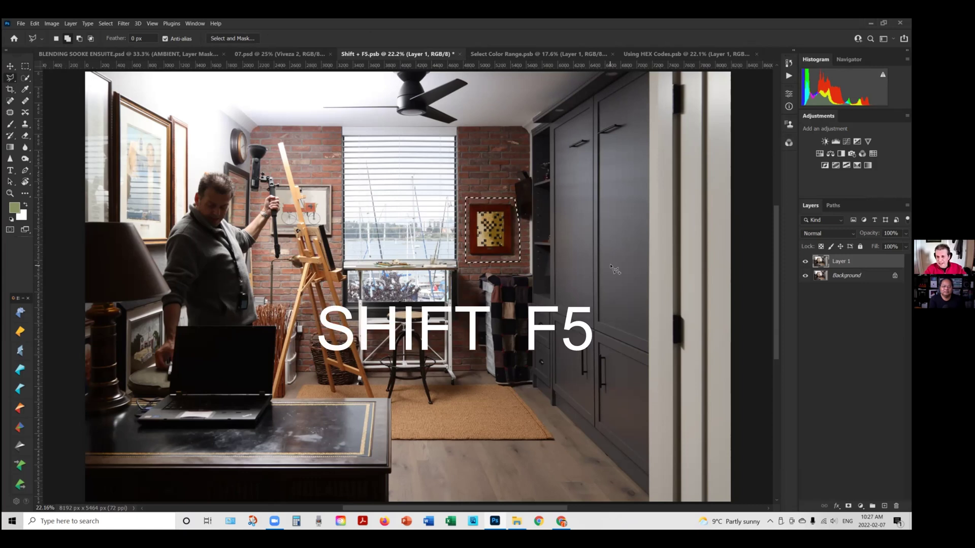
{"action": "key", "text": "shift+F5"}
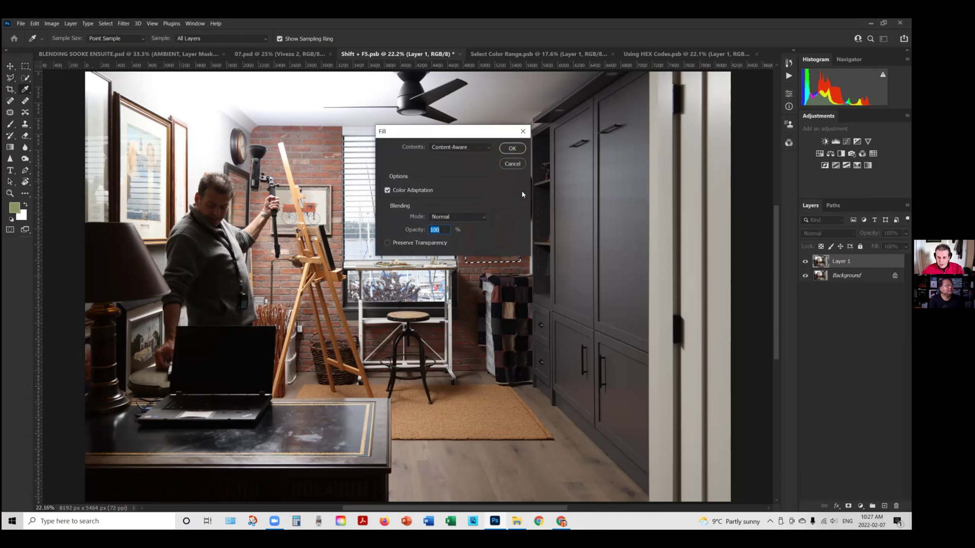
{"action": "key", "text": "Return"}
{"action": "key", "text": "l"}
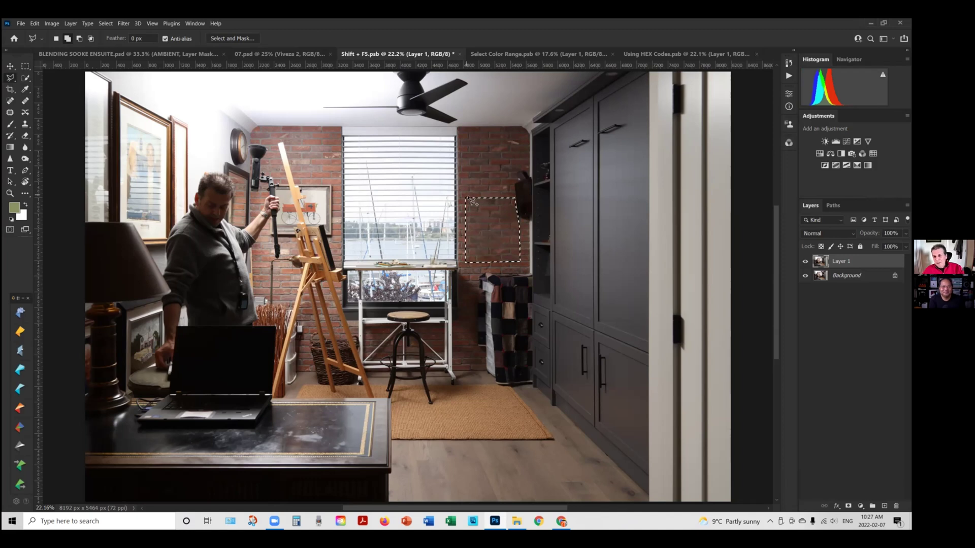
{"action": "scroll", "coordinate": [502, 262], "scroll_direction": "up", "scroll_amount": 1}
{"action": "scroll", "coordinate": [503, 261], "scroll_direction": "up", "scroll_amount": 11}
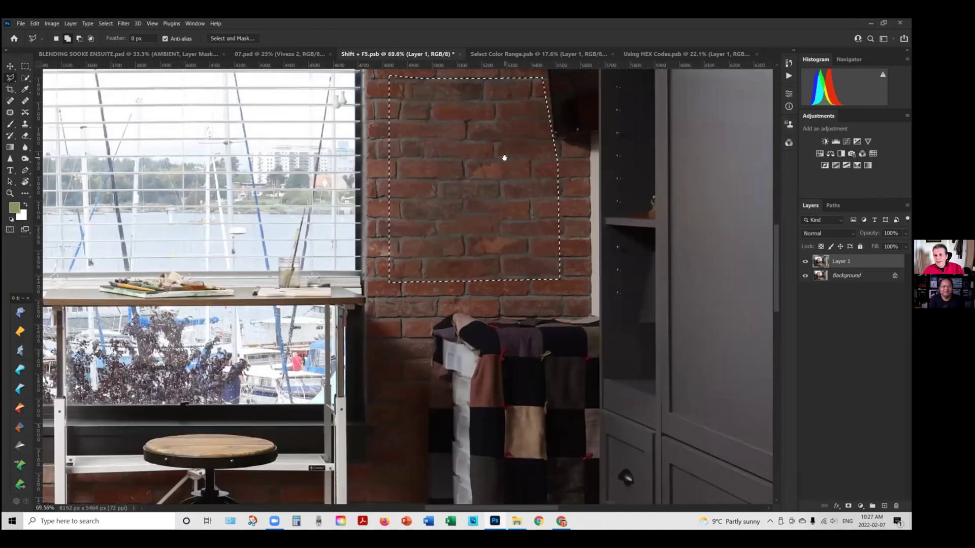
Step: Deselect the filled area of the brick wall and inspect the patched bricks up close and in the whole room
{"action": "left_click_drag", "start_coordinate": [502, 157], "coordinate": [496, 202]}
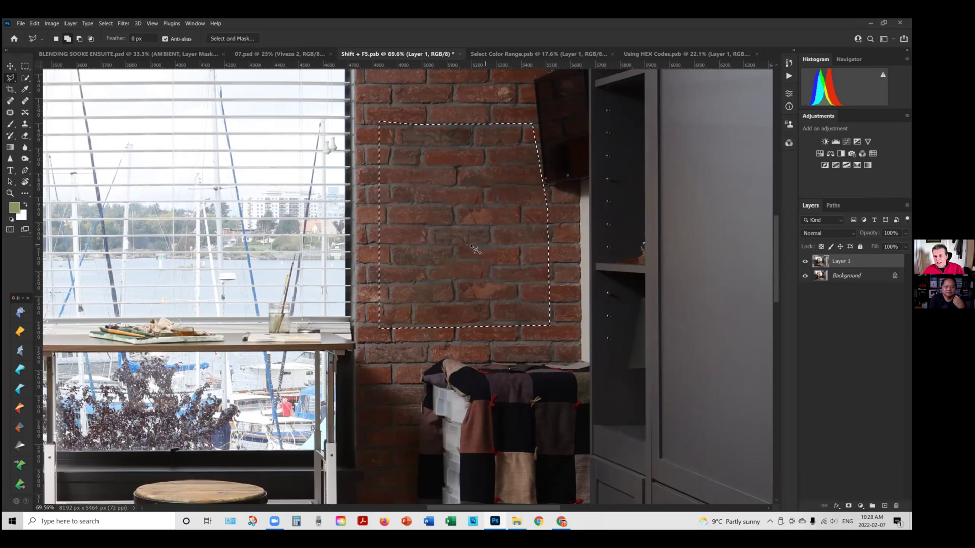
{"action": "scroll", "coordinate": [458, 246], "scroll_direction": "down", "scroll_amount": 5}
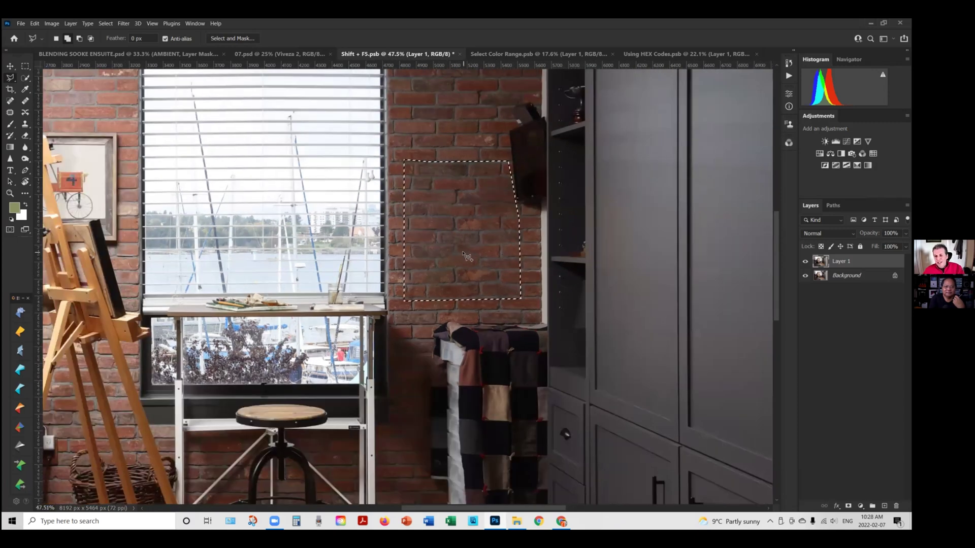
{"action": "scroll", "coordinate": [467, 229], "scroll_direction": "down", "scroll_amount": 1}
{"action": "scroll", "coordinate": [458, 186], "scroll_direction": "down", "scroll_amount": 2}
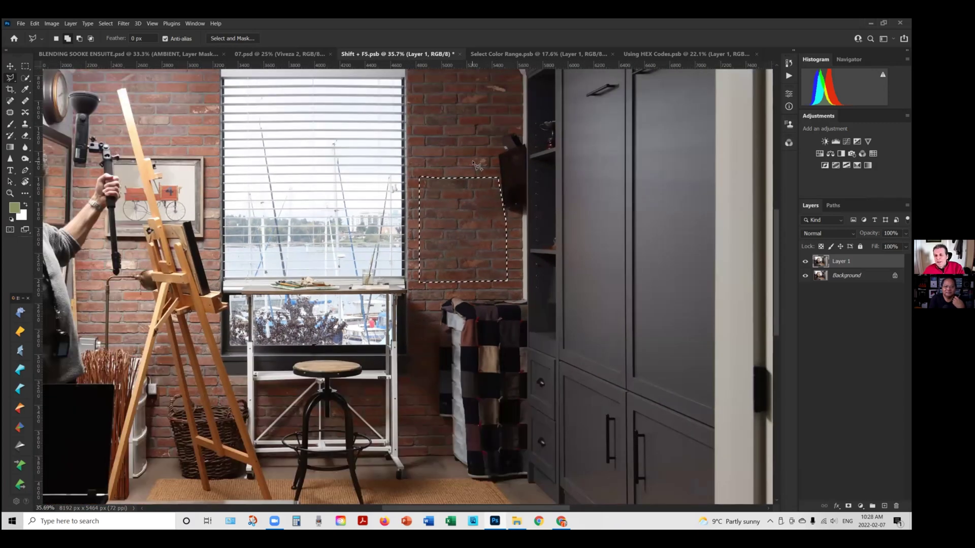
{"action": "scroll", "coordinate": [459, 174], "scroll_direction": "up", "scroll_amount": 2}
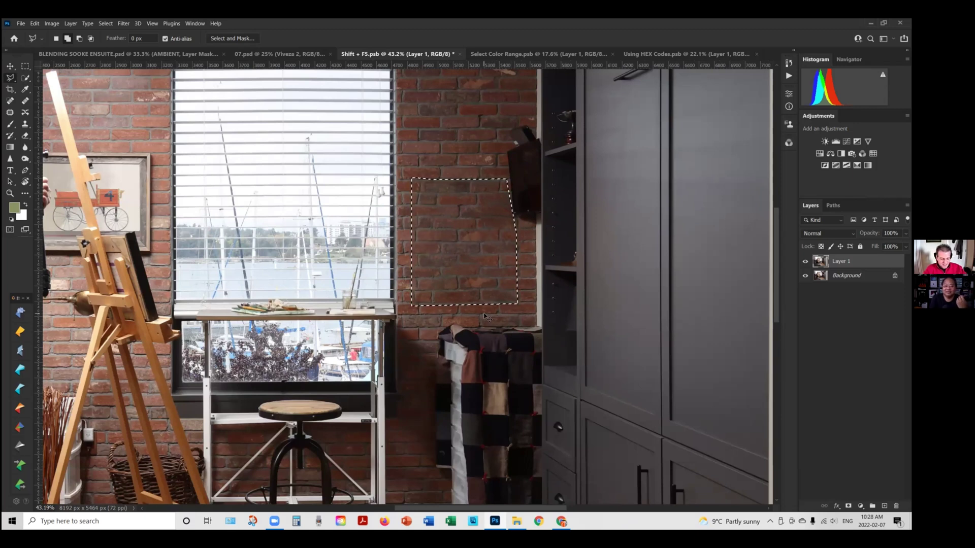
{"action": "key", "text": "ctrl+d"}
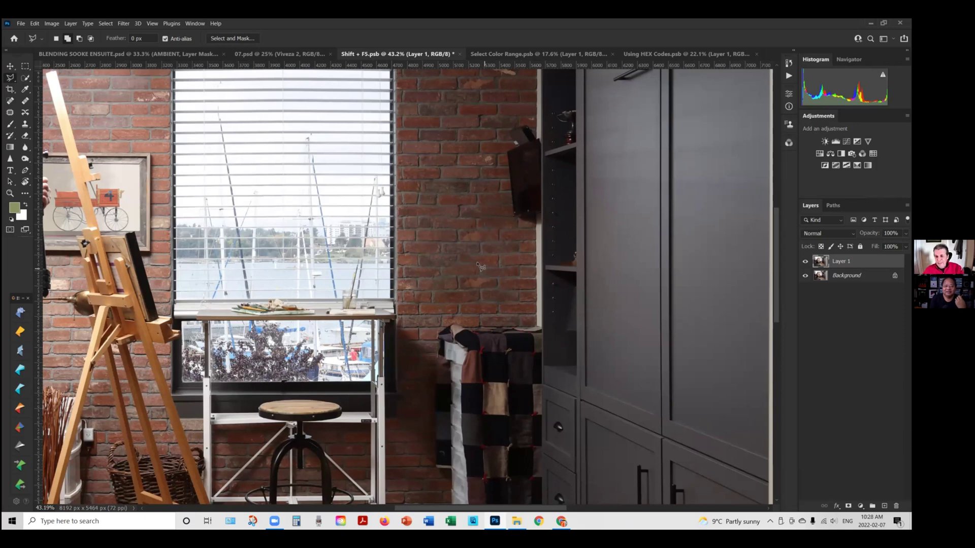
{"action": "scroll", "coordinate": [467, 269], "scroll_direction": "down", "scroll_amount": 3}
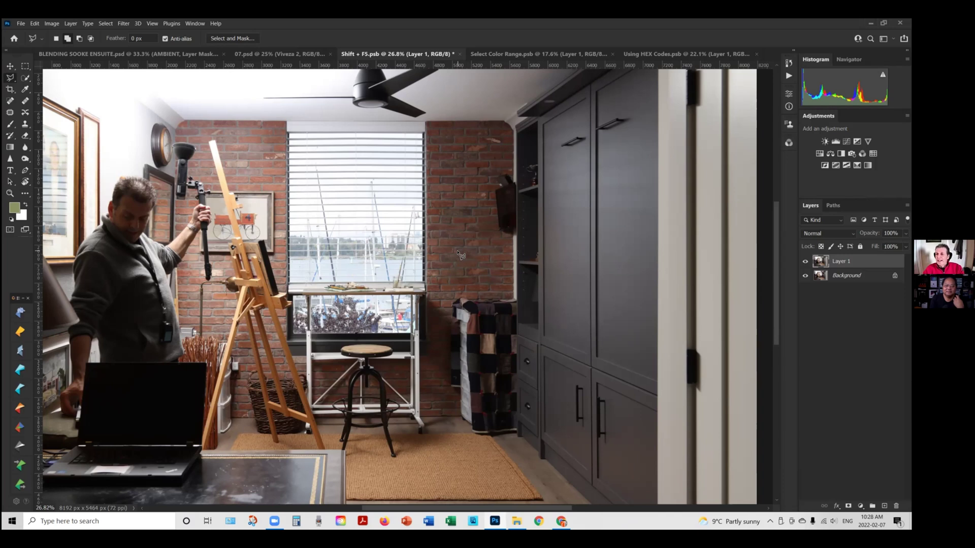
Step: In Select Color Range.psb, outline the dark blurred spot behind the falling cheese below the grater with the Polygonal Lasso
{"action": "left_click", "coordinate": [520, 55]}
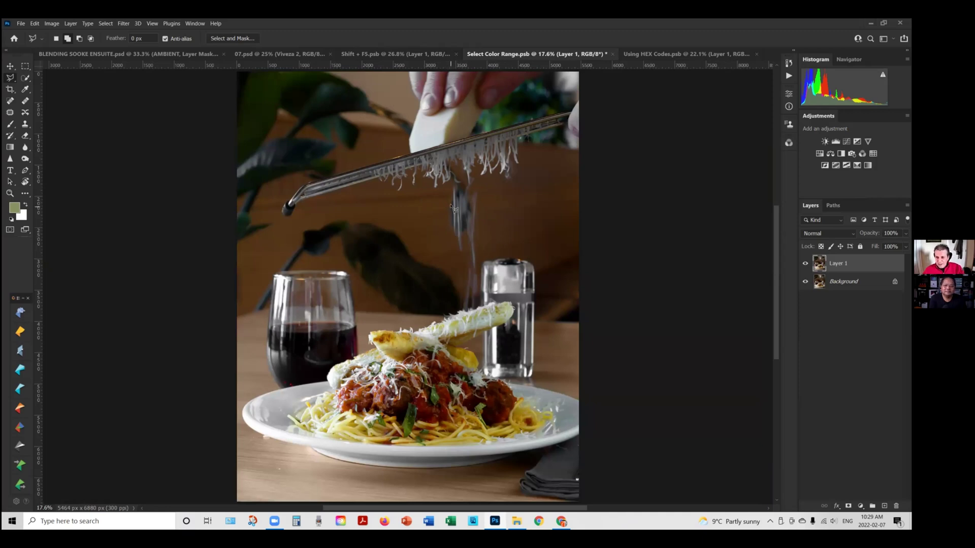
{"action": "scroll", "coordinate": [465, 223], "scroll_direction": "up", "scroll_amount": 2}
{"action": "scroll", "coordinate": [466, 217], "scroll_direction": "up", "scroll_amount": 3}
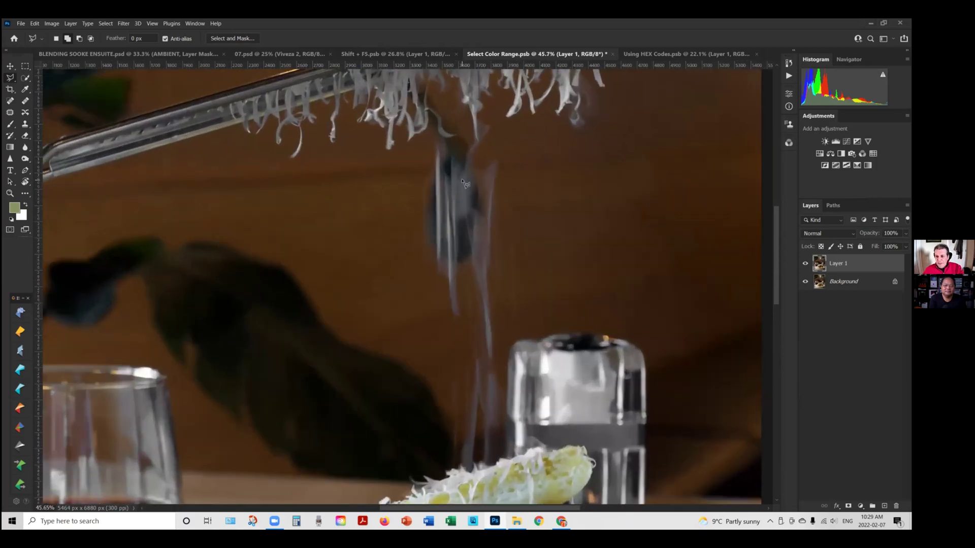
{"action": "scroll", "coordinate": [470, 196], "scroll_direction": "down", "scroll_amount": 1}
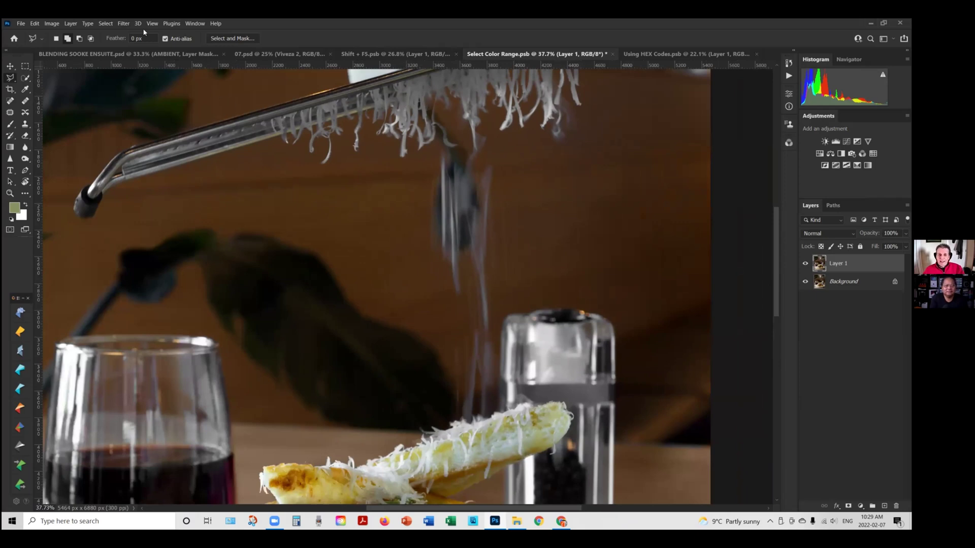
{"action": "left_click", "coordinate": [405, 98]}
{"action": "left_click", "coordinate": [427, 95]}
{"action": "left_click", "coordinate": [459, 132]}
{"action": "left_click", "coordinate": [486, 187]}
{"action": "left_click", "coordinate": [485, 258]}
{"action": "left_click", "coordinate": [431, 260]}
{"action": "left_click", "coordinate": [417, 202]}
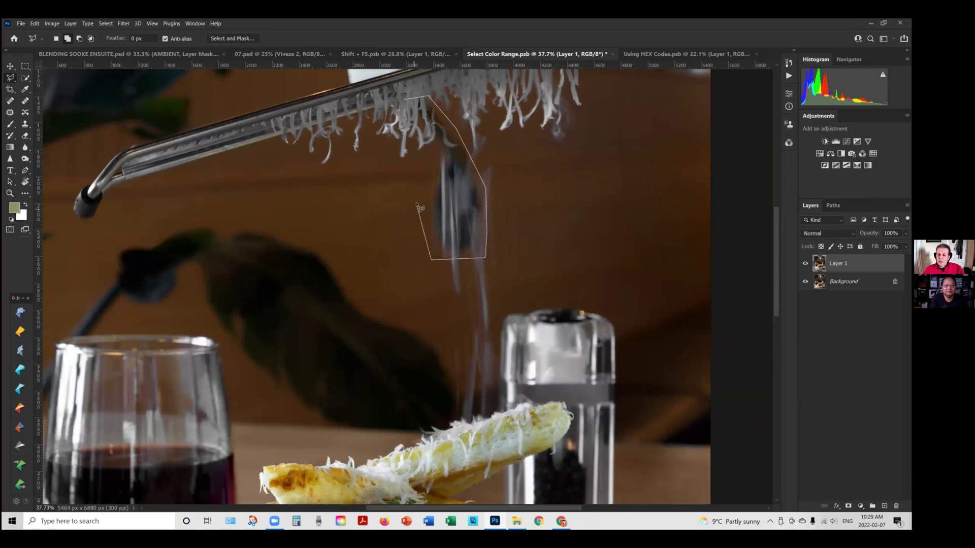
{"action": "double_click", "coordinate": [428, 154]}
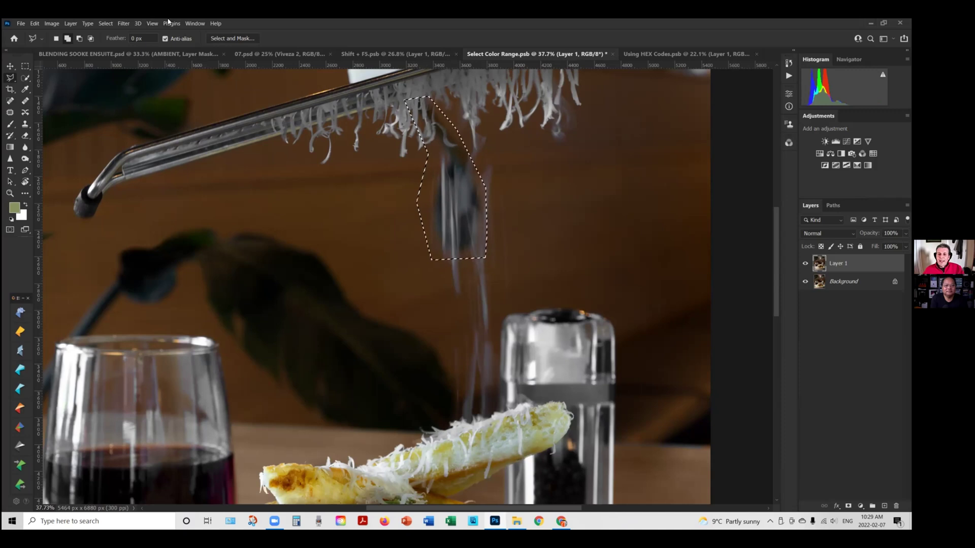
Step: Narrow the selection with Color Range, sampling the dark grey tones of the blurred spot at fuzziness 40
{"action": "left_click", "coordinate": [108, 25]}
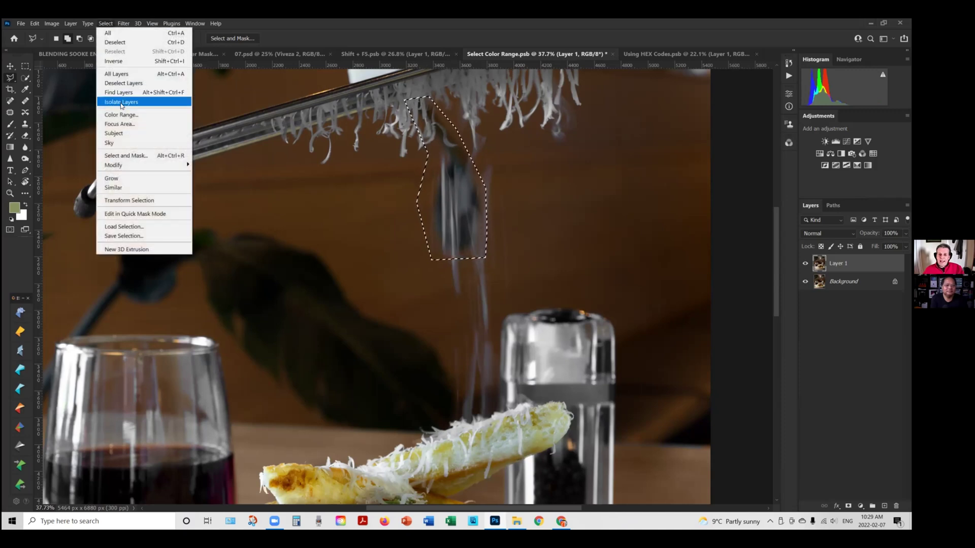
{"action": "left_click", "coordinate": [126, 115]}
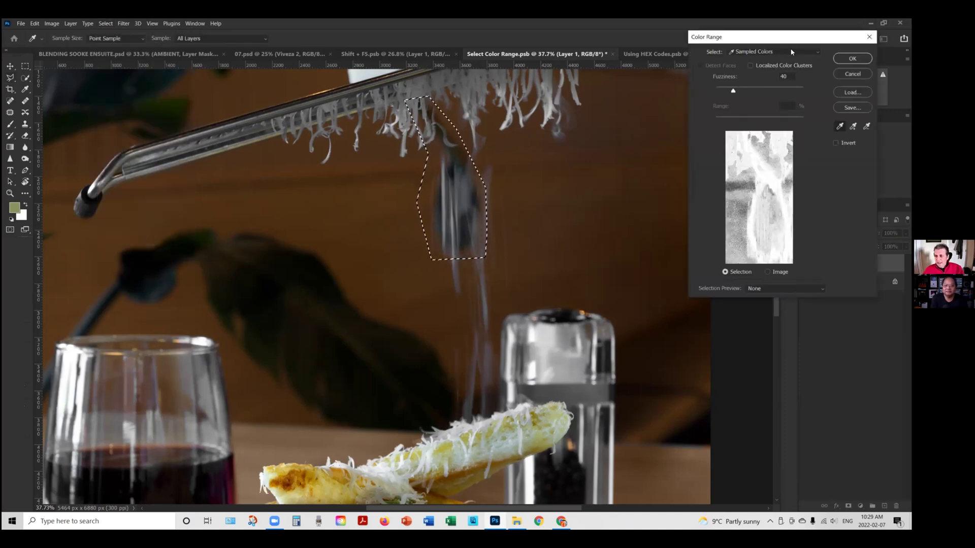
{"action": "left_click_drag", "start_coordinate": [788, 42], "coordinate": [221, 102]}
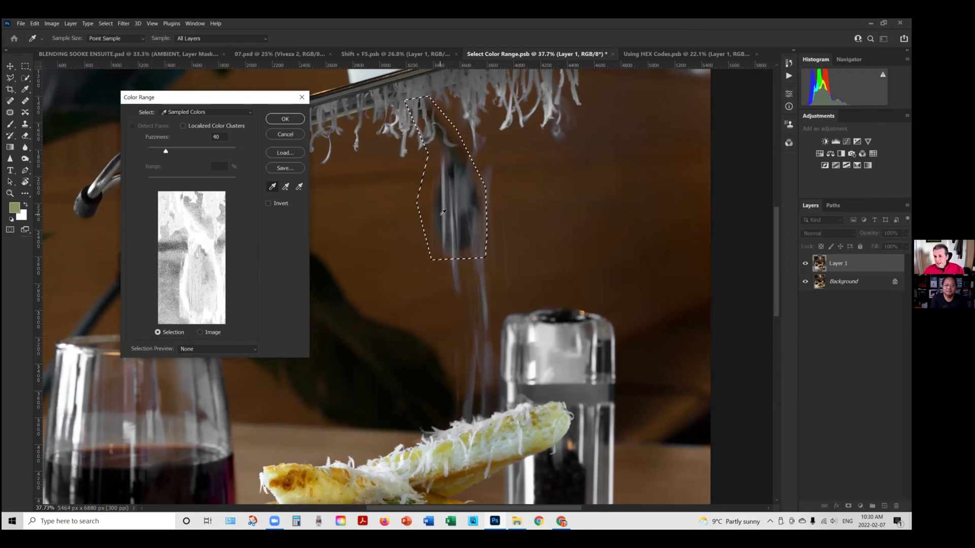
{"action": "scroll", "coordinate": [443, 212], "scroll_direction": "up", "scroll_amount": 5}
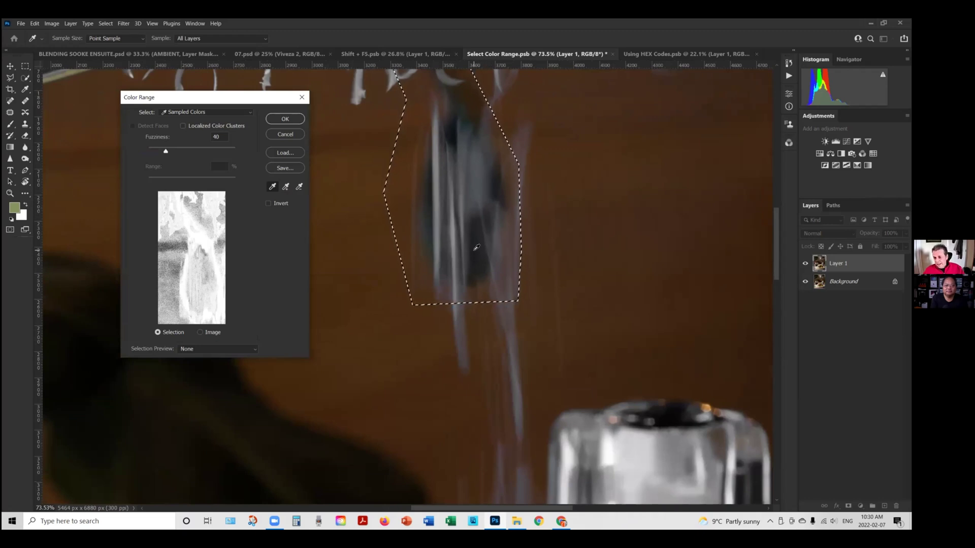
{"action": "left_click", "coordinate": [476, 247]}
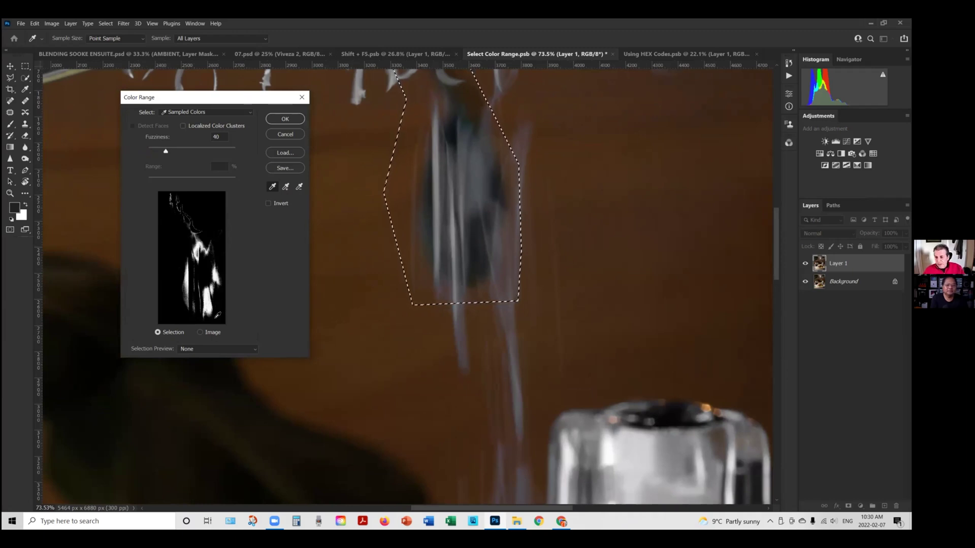
{"action": "left_click", "coordinate": [430, 234]}
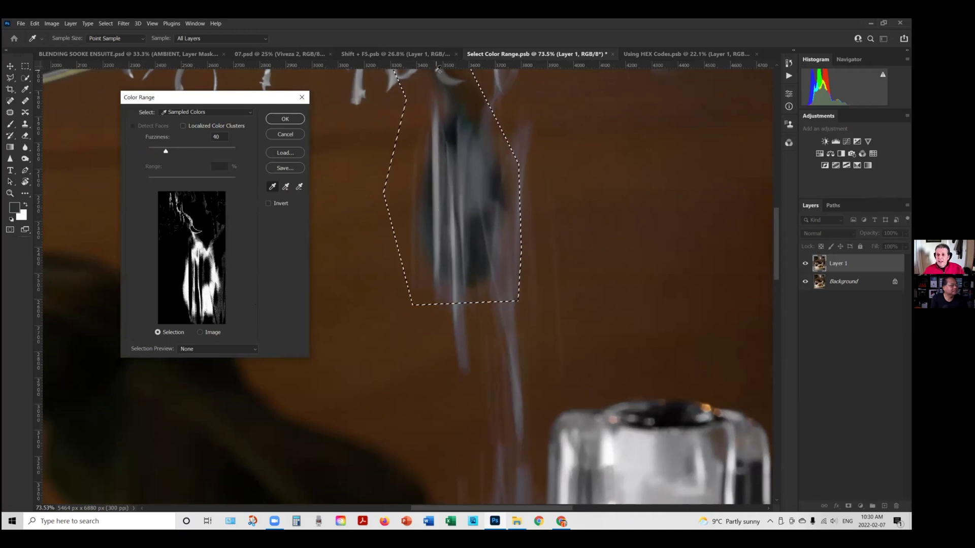
{"action": "left_click", "coordinate": [444, 223]}
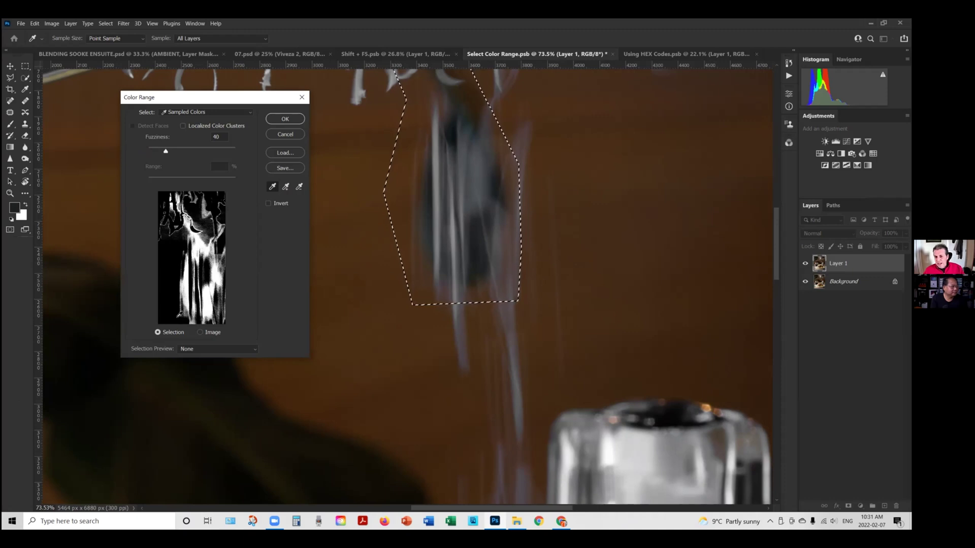
{"action": "left_click", "coordinate": [285, 119]}
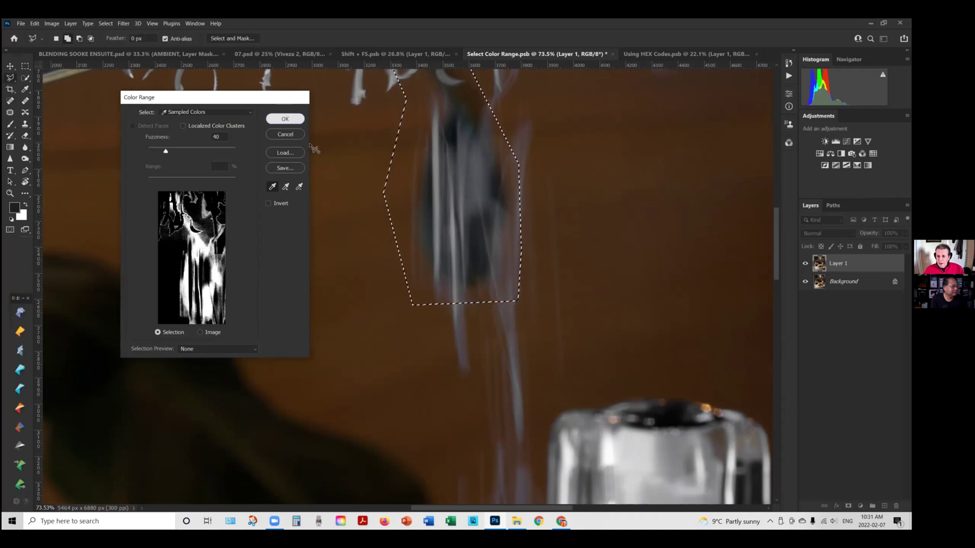
{"action": "scroll", "coordinate": [586, 263], "scroll_direction": "down", "scroll_amount": 2}
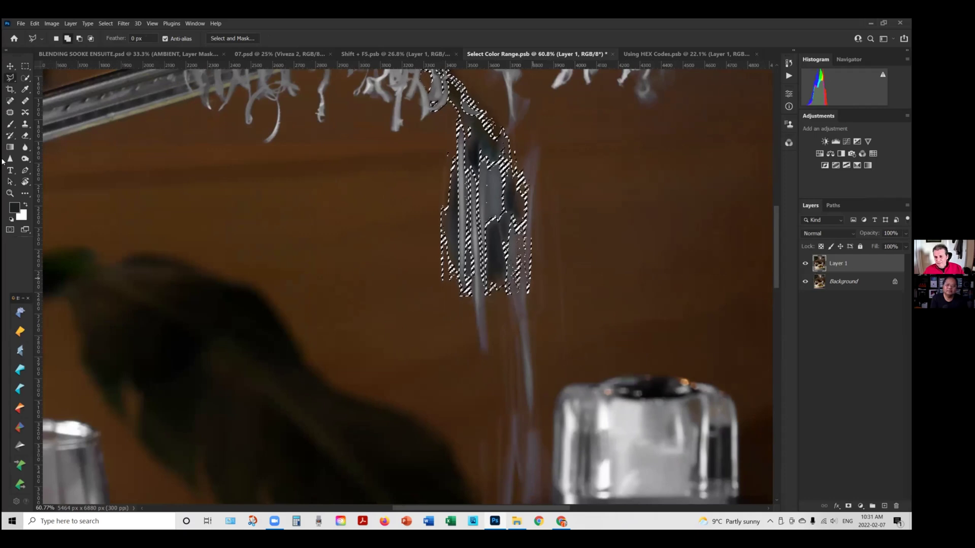
Step: Choose the Clone Stamp with a 200 px brush and set its hardness to 0%
{"action": "left_click", "coordinate": [25, 124]}
{"action": "left_click", "coordinate": [66, 39]}
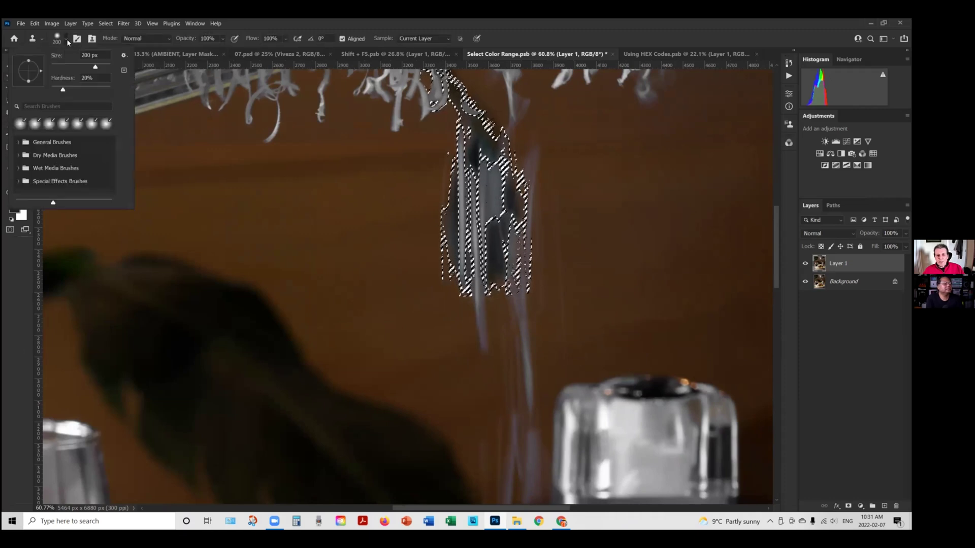
{"action": "left_click_drag", "start_coordinate": [63, 90], "coordinate": [34, 94]}
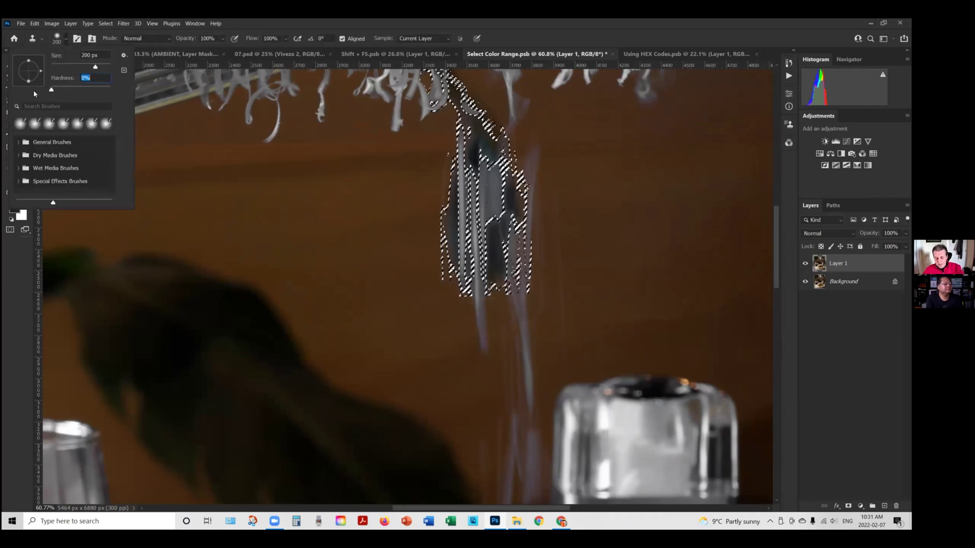
{"action": "key", "text": "Return"}
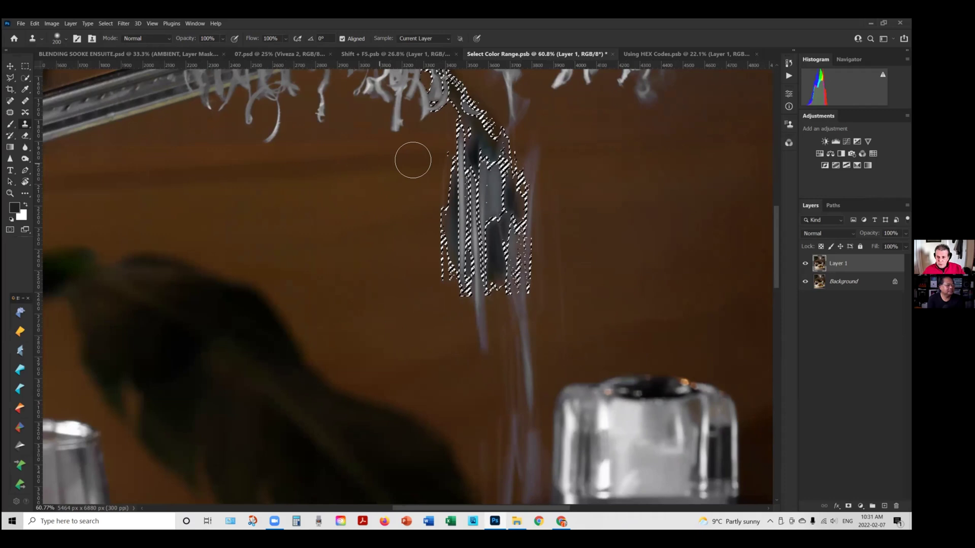
Step: Clone the brown background over the dark spot inside the selection, deselect, touch up around it and review the whole image
{"action": "left_click", "coordinate": [392, 163], "text": "alt"}
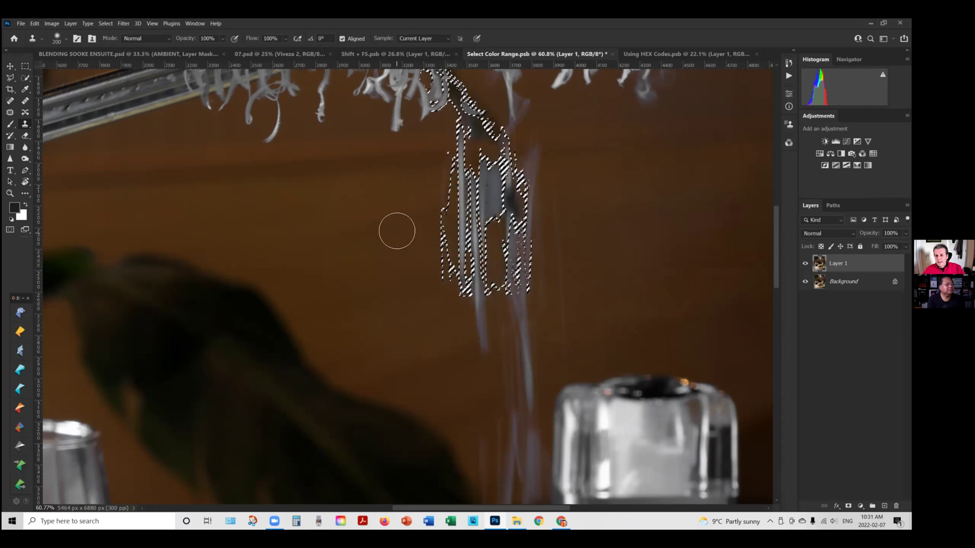
{"action": "mouse_move", "coordinate": [528, 238]}
{"action": "left_mouse_down"}
{"action": "mouse_move", "coordinate": [506, 205]}
{"action": "mouse_move", "coordinate": [509, 216]}
{"action": "mouse_move", "coordinate": [505, 144]}
{"action": "mouse_move", "coordinate": [461, 99]}
{"action": "mouse_move", "coordinate": [459, 79]}
{"action": "left_mouse_up"}
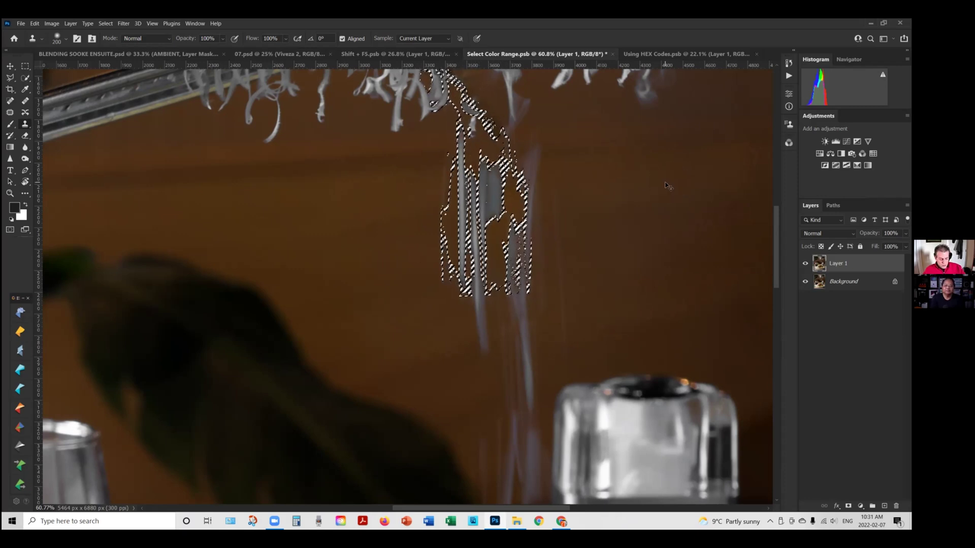
{"action": "key", "text": "ctrl+d"}
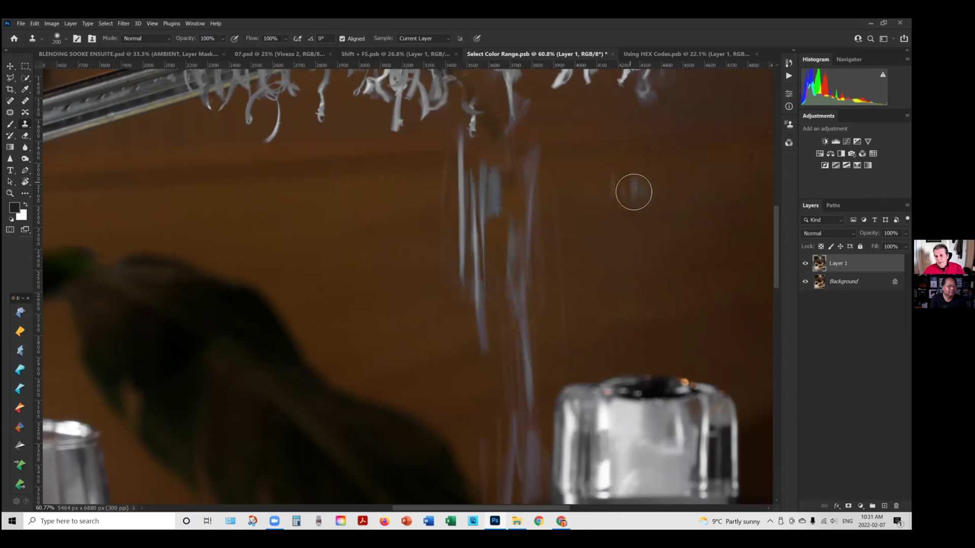
{"action": "mouse_move", "coordinate": [472, 119]}
{"action": "left_mouse_down"}
{"action": "mouse_move", "coordinate": [470, 157]}
{"action": "mouse_move", "coordinate": [437, 167]}
{"action": "mouse_move", "coordinate": [433, 227]}
{"action": "mouse_move", "coordinate": [411, 157]}
{"action": "left_mouse_up"}
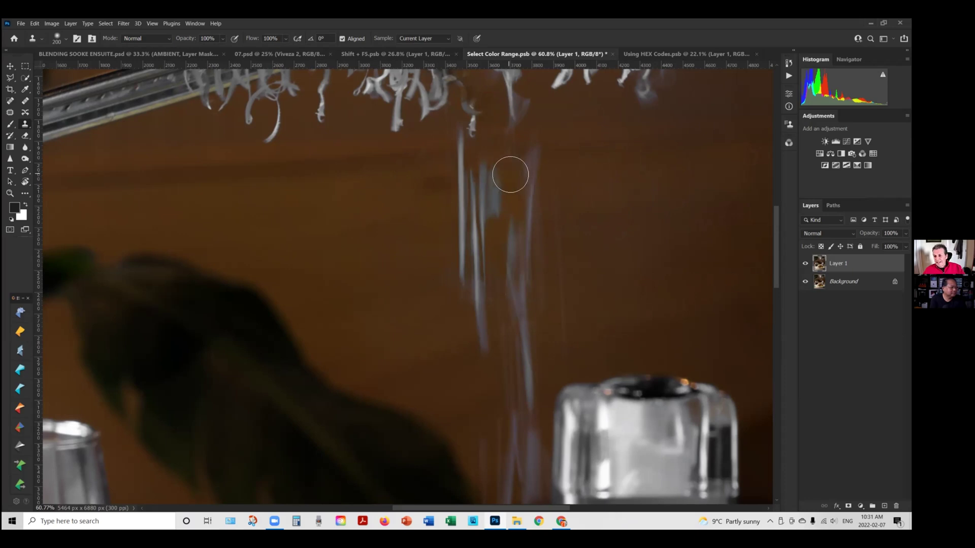
{"action": "scroll", "coordinate": [481, 168], "scroll_direction": "down", "scroll_amount": 5}
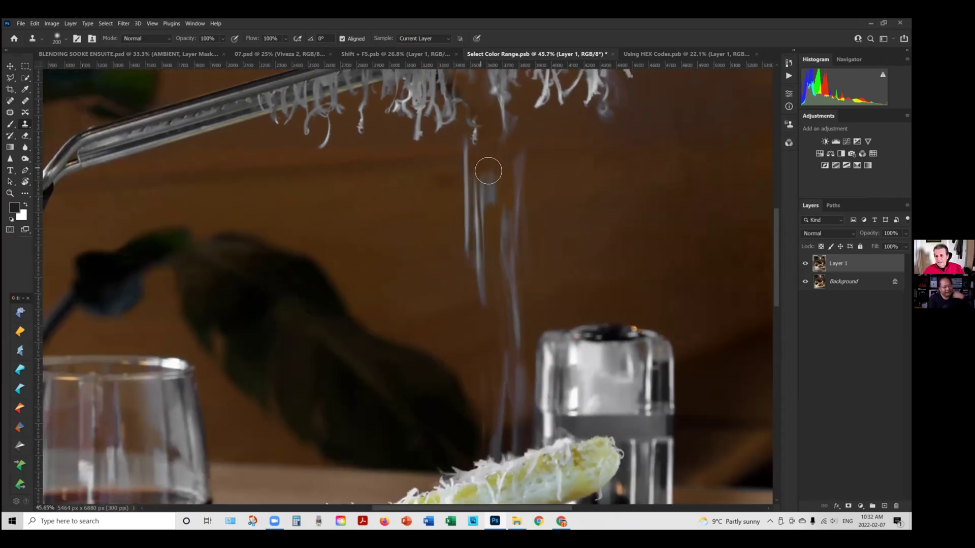
{"action": "scroll", "coordinate": [611, 191], "scroll_direction": "down", "scroll_amount": 1}
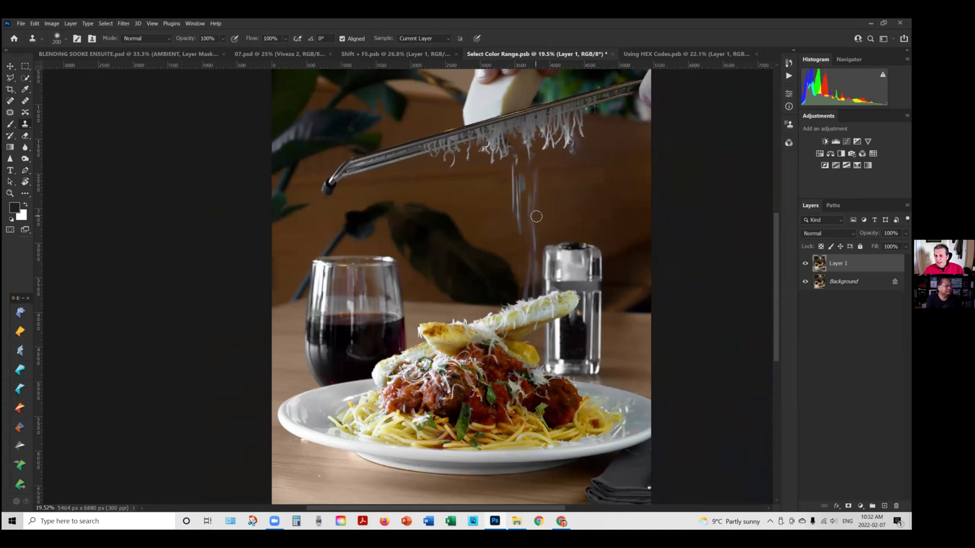
{"action": "left_click", "coordinate": [106, 23]}
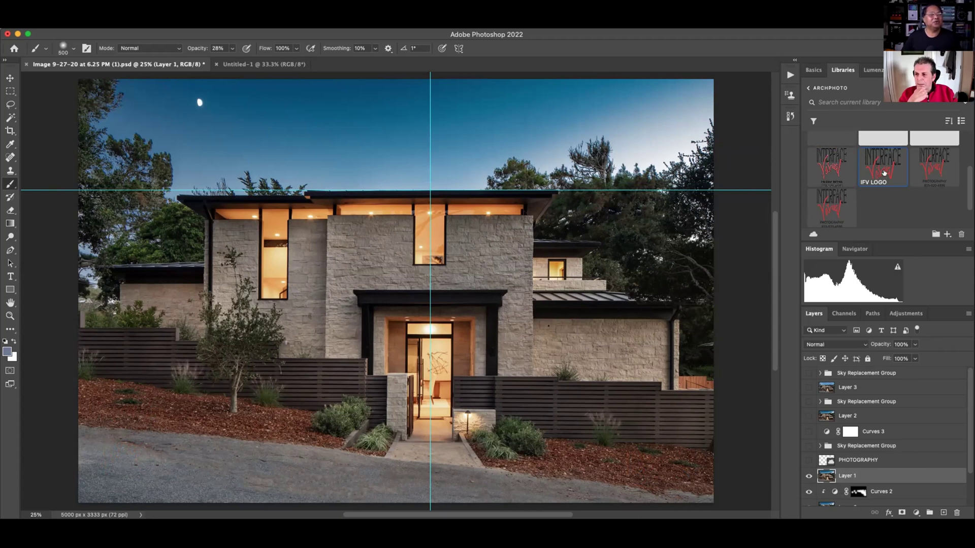
Step: Place IFV LOGO from the ARCHPHOTO library on the house photo's lower-left area and scale it to 180.35%
{"action": "left_click_drag", "start_coordinate": [884, 172], "coordinate": [148, 455]}
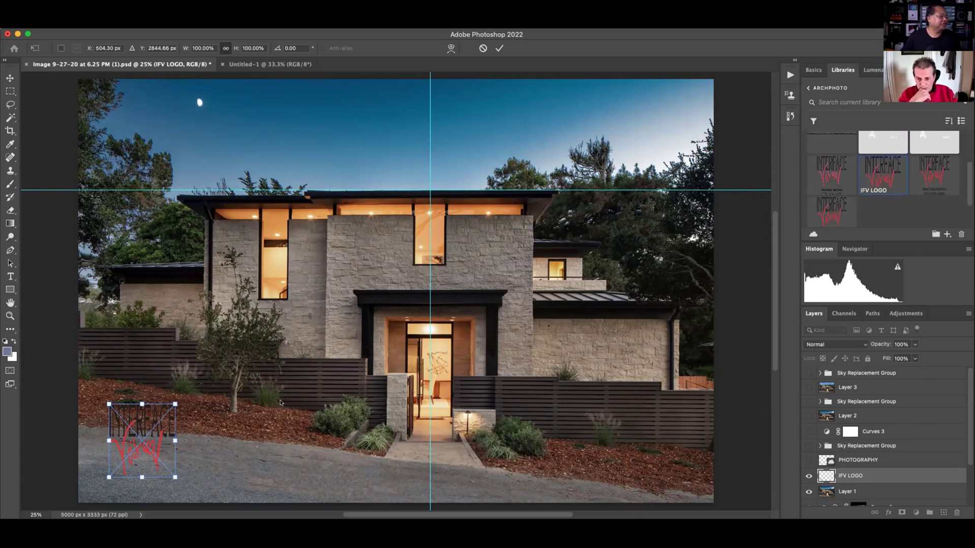
{"action": "left_click_drag", "start_coordinate": [175, 404], "coordinate": [230, 345]}
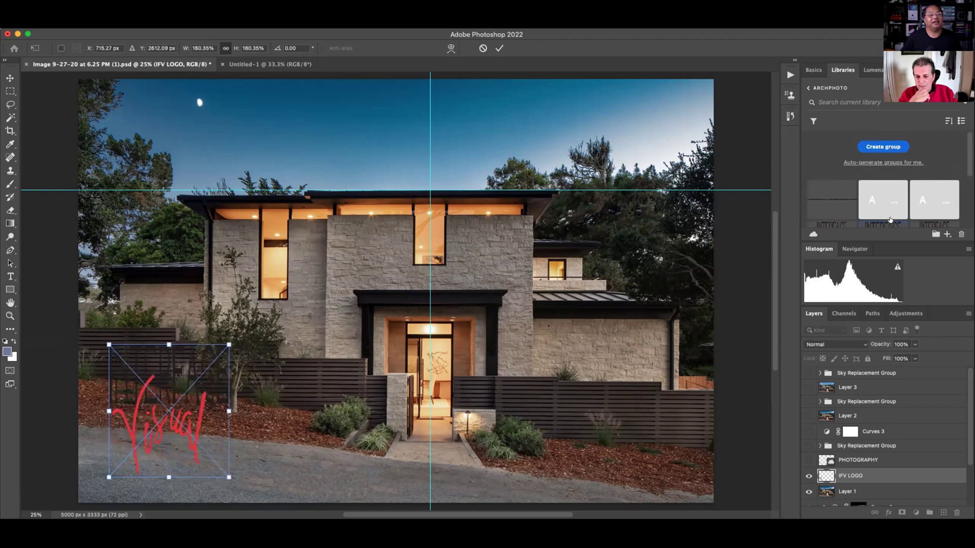
{"action": "key", "text": "Return"}
{"action": "key", "text": "b"}
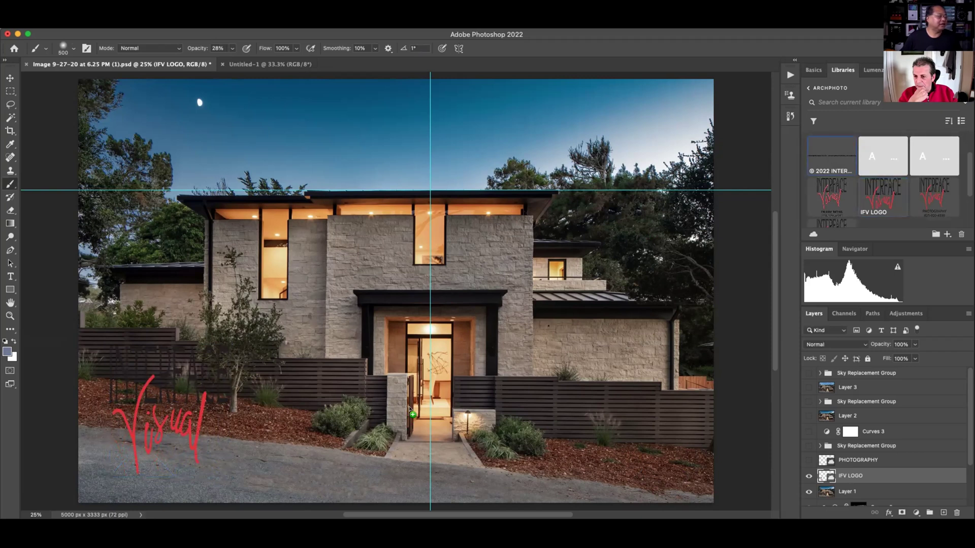
Step: Place the "© 2022 INTERFACE VISUAL • ALL RIGHTS RESERVED" library graphic across the driveway along the lower-right part of the house photo
{"action": "left_click_drag", "start_coordinate": [361, 423], "coordinate": [563, 329]}
{"action": "left_click_drag", "start_coordinate": [559, 226], "coordinate": [558, 262]}
{"action": "key", "text": "Return"}
{"action": "key", "text": "b"}
{"action": "scroll", "coordinate": [620, 298], "scroll_direction": "down", "scroll_amount": 3}
{"action": "scroll", "coordinate": [620, 299], "scroll_direction": "up", "scroll_amount": 10}
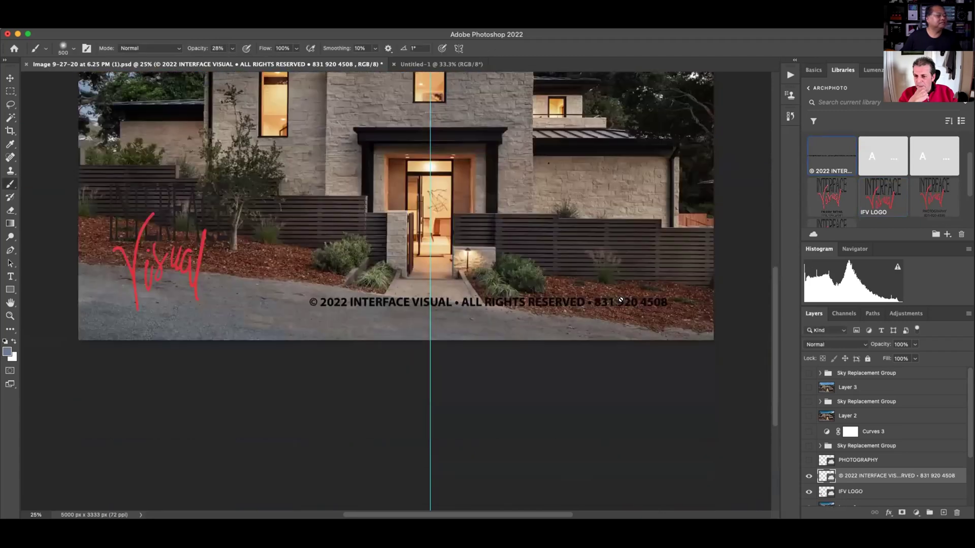
{"action": "scroll", "coordinate": [620, 300], "scroll_direction": "up", "scroll_amount": 1}
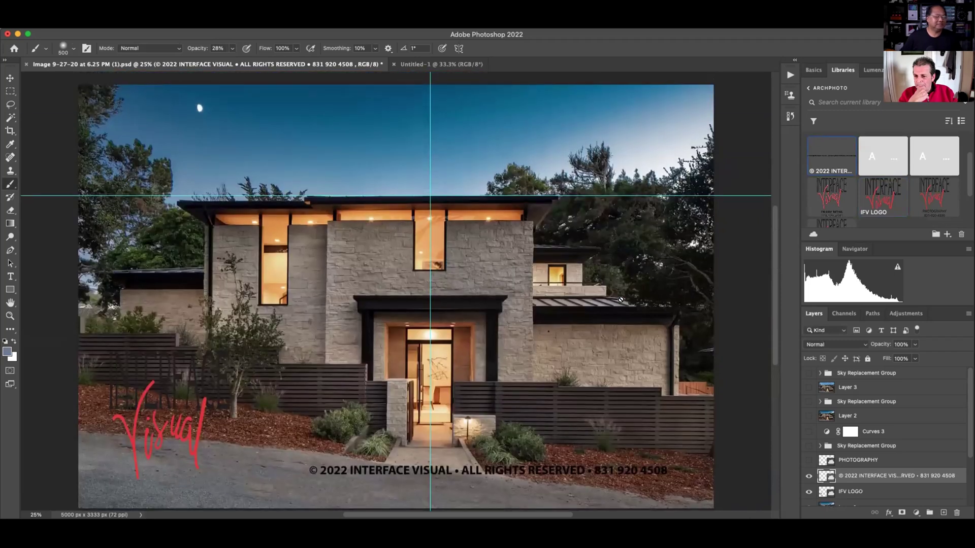